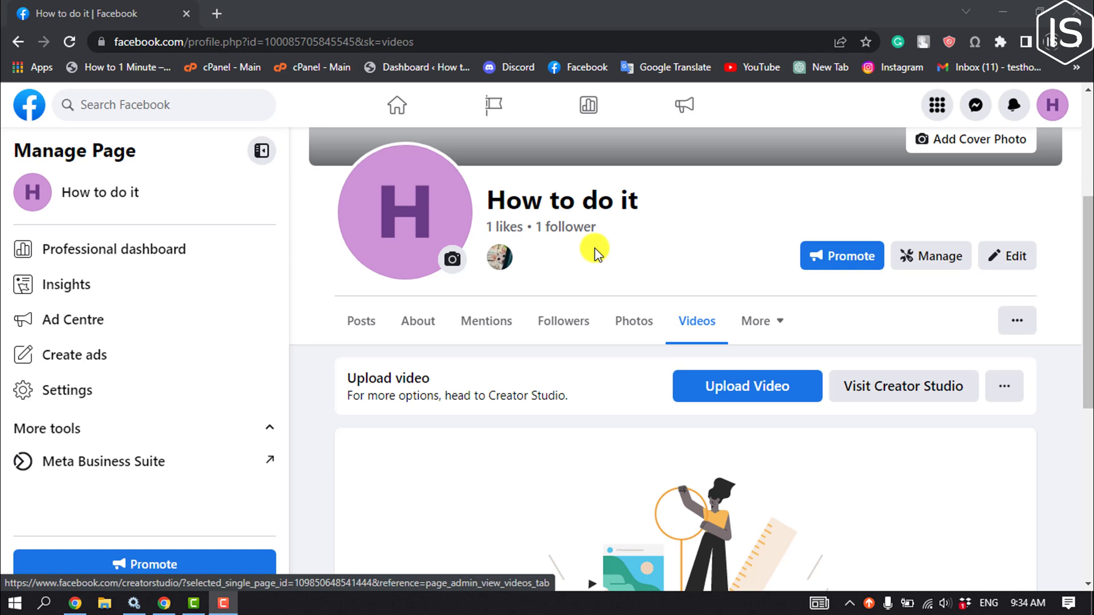
# Step: Open canva.com in a new browser tab and log in with the Google account
pyautogui.click(216, 13)
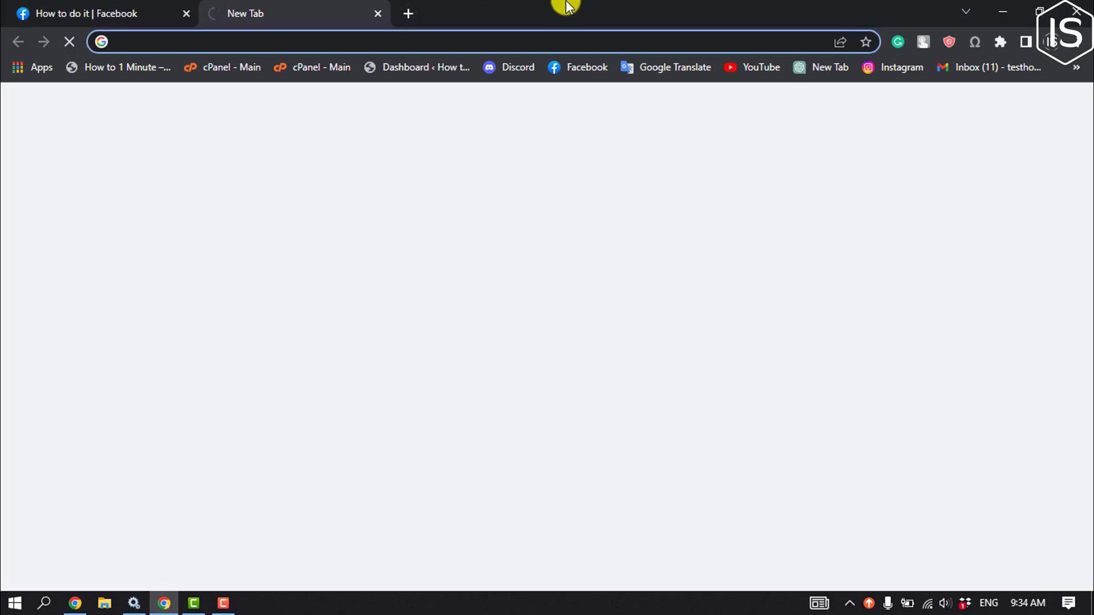
pyautogui.write('canva')
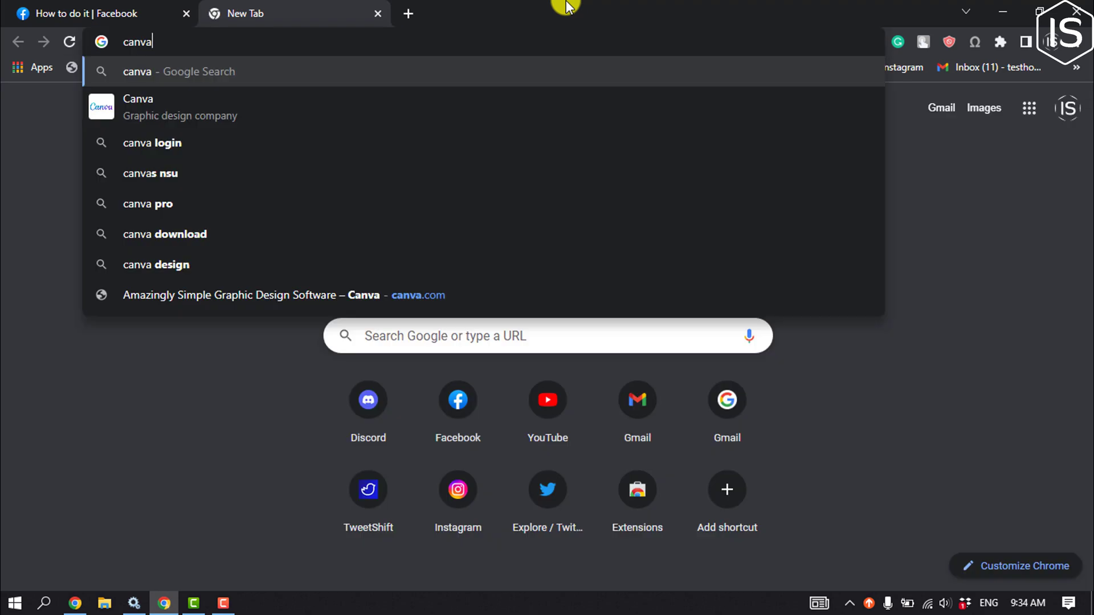
pyautogui.write('.com')
pyautogui.press('Return')
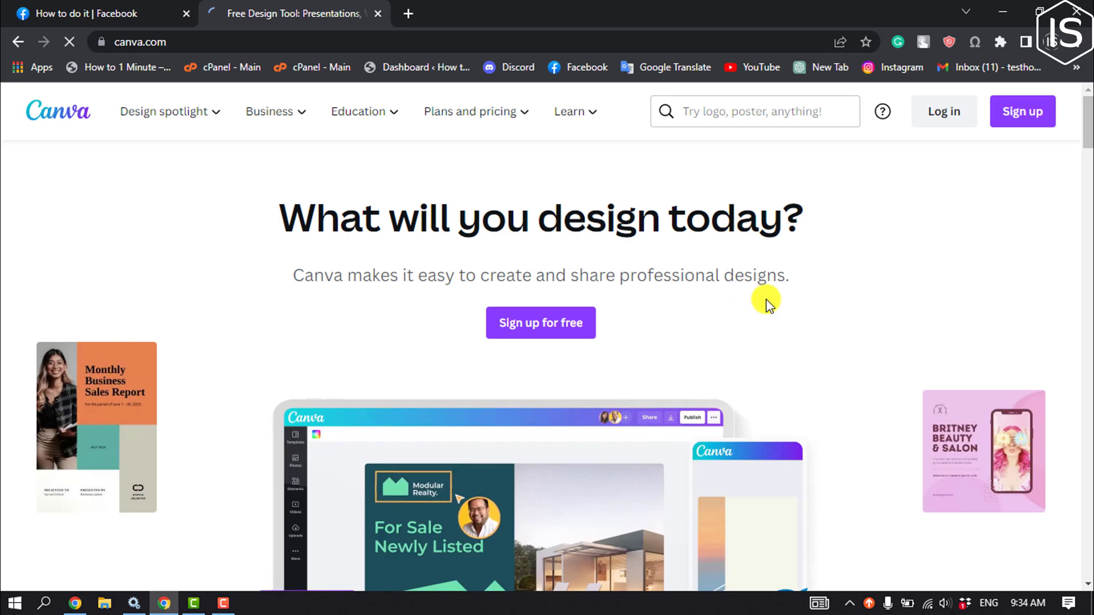
pyautogui.click(1019, 117)
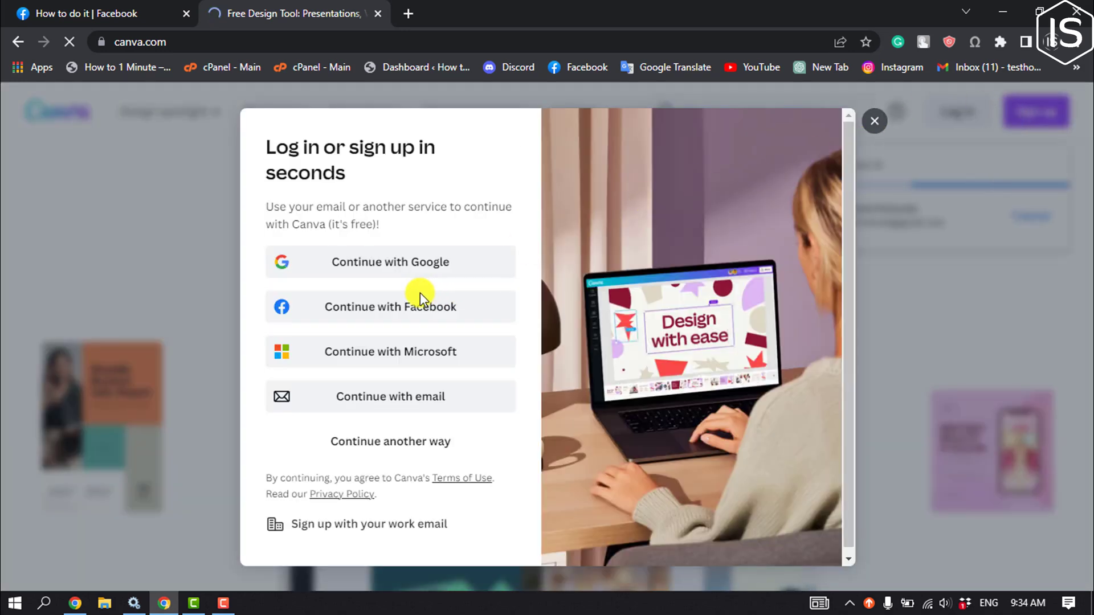
pyautogui.click(408, 265)
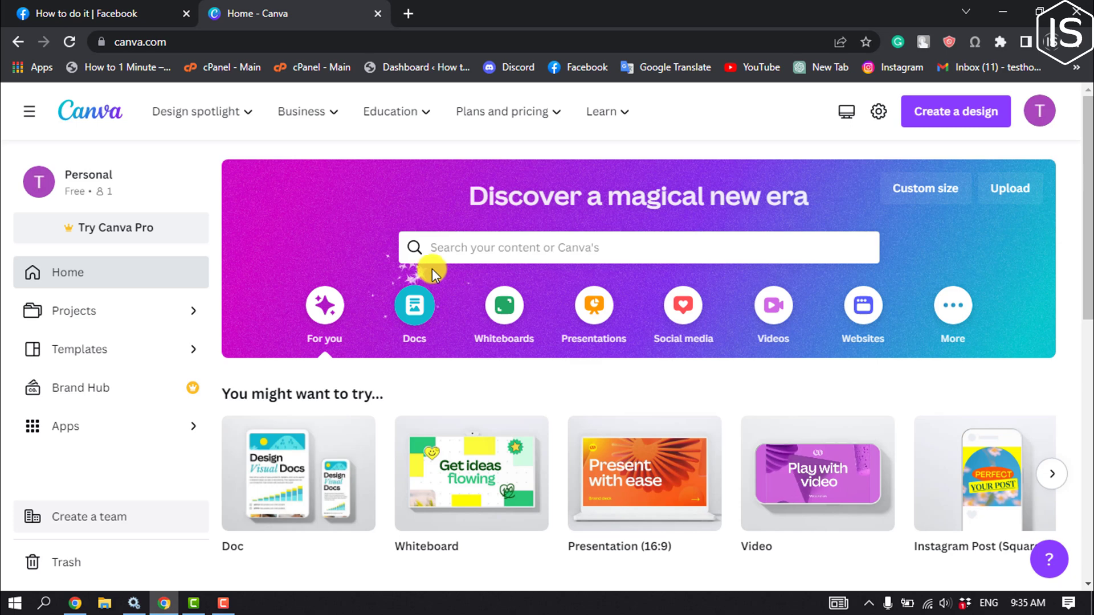
# Step: Search the Canva templates for "slideshow videos"
pyautogui.click(460, 247)
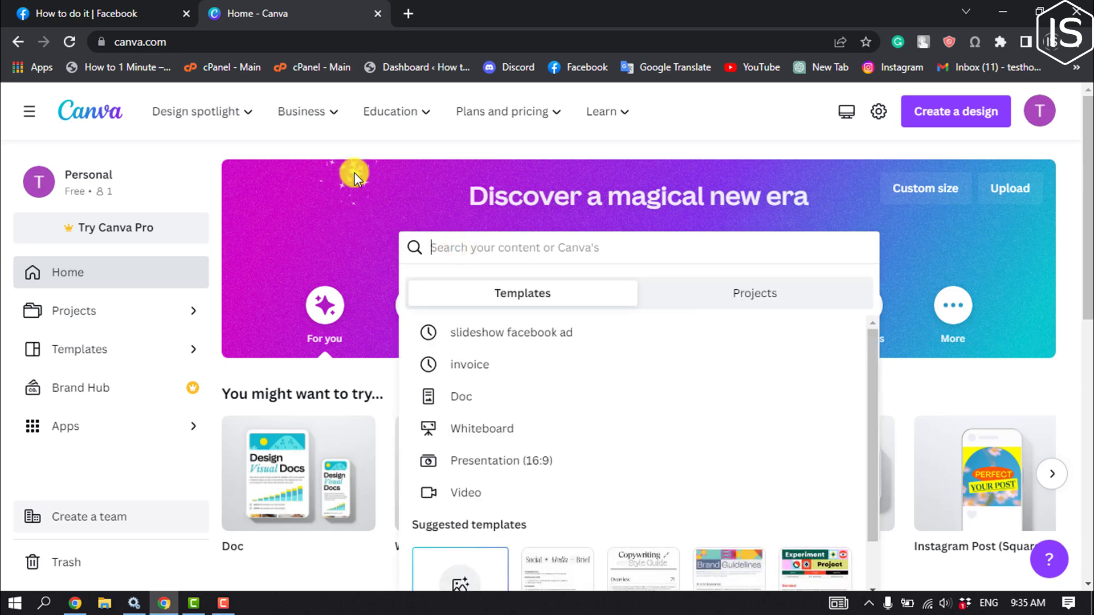
pyautogui.write('slideshow')
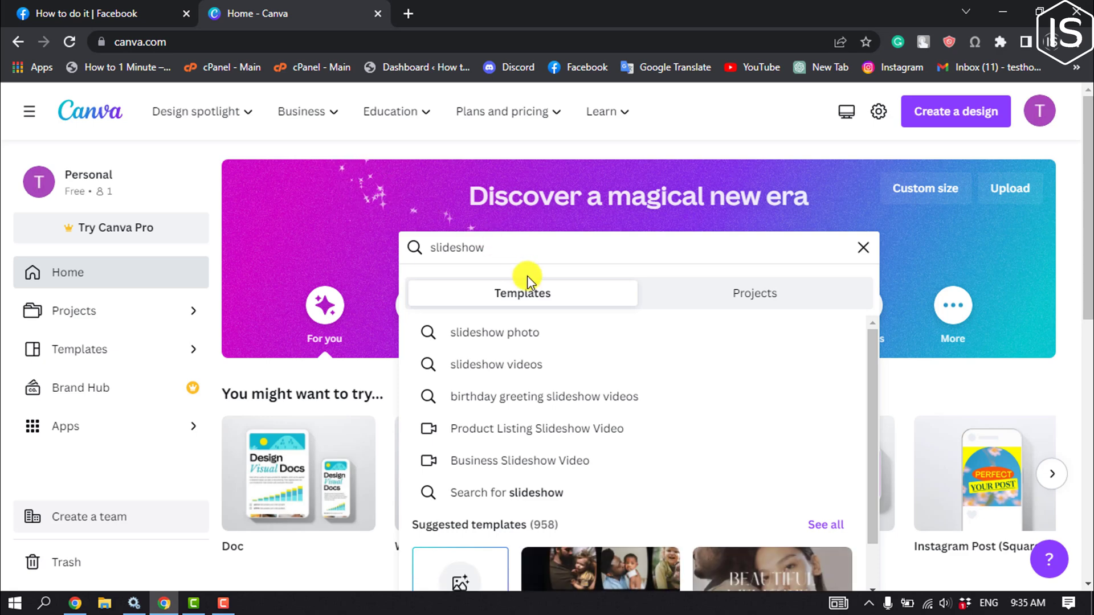
pyautogui.click(505, 372)
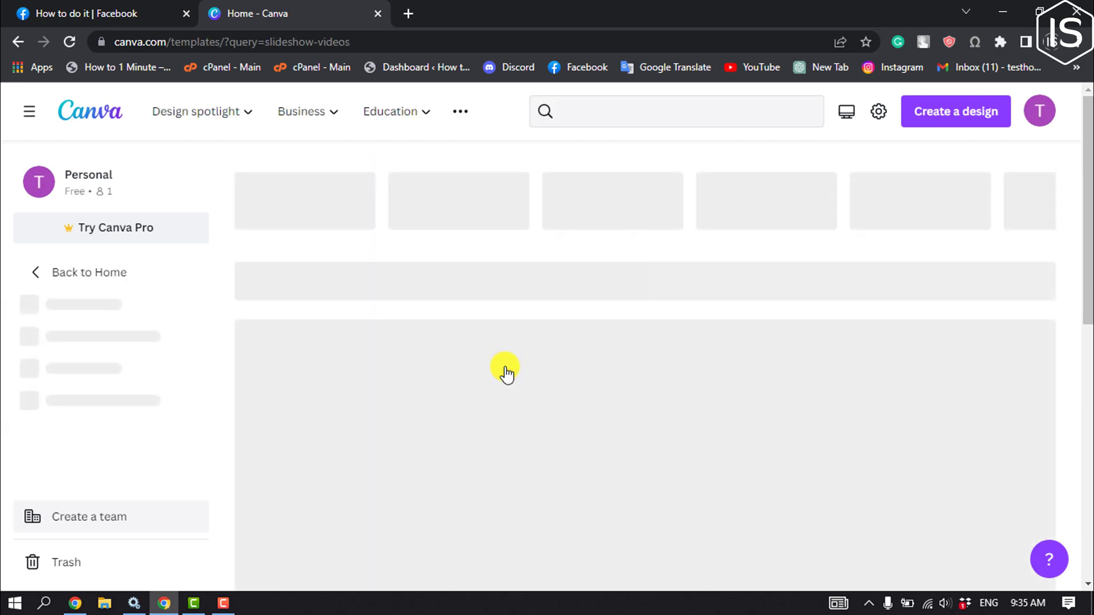
# Step: Open the Black, White and Yellow Commercial Real Estate / Property Listing Slideshow template from the results for customizing
pyautogui.scroll(-10, 547, 371)
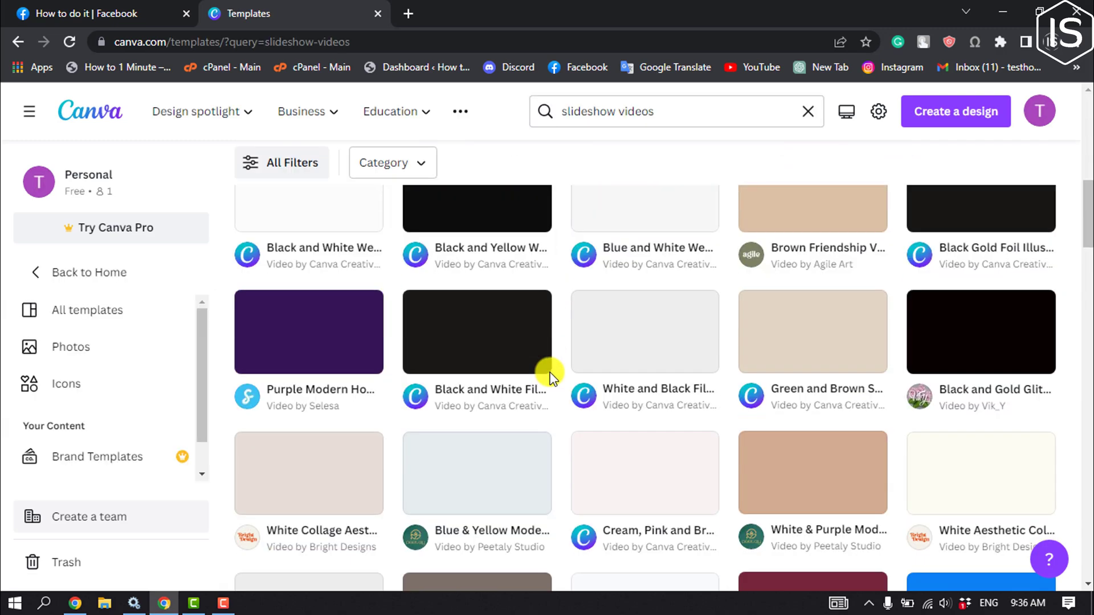
pyautogui.scroll(1, 549, 373)
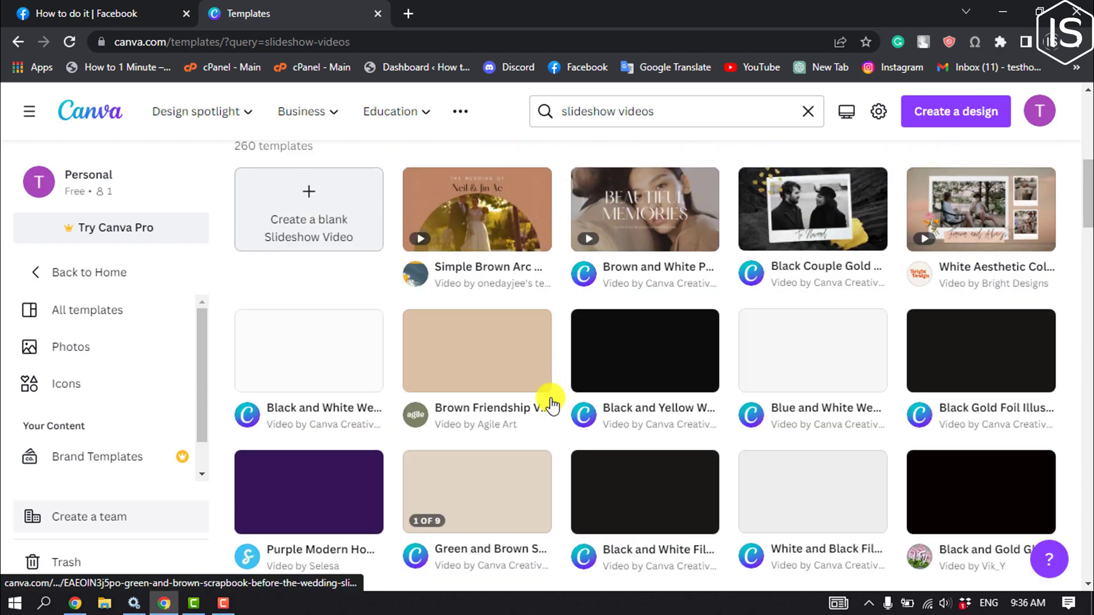
pyautogui.scroll(-1, 596, 351)
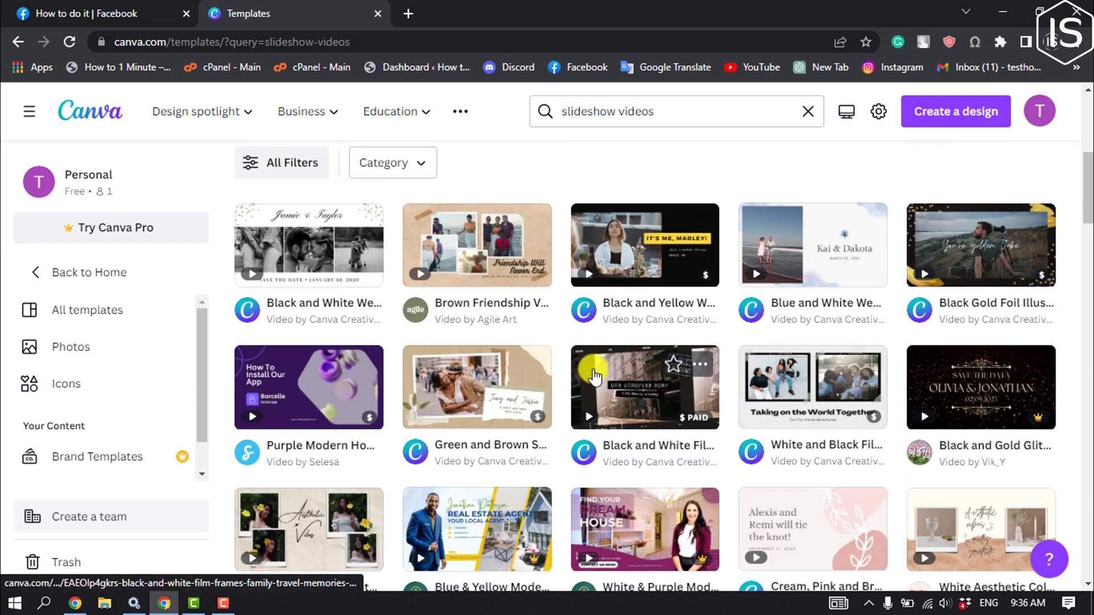
pyautogui.scroll(-2, 592, 376)
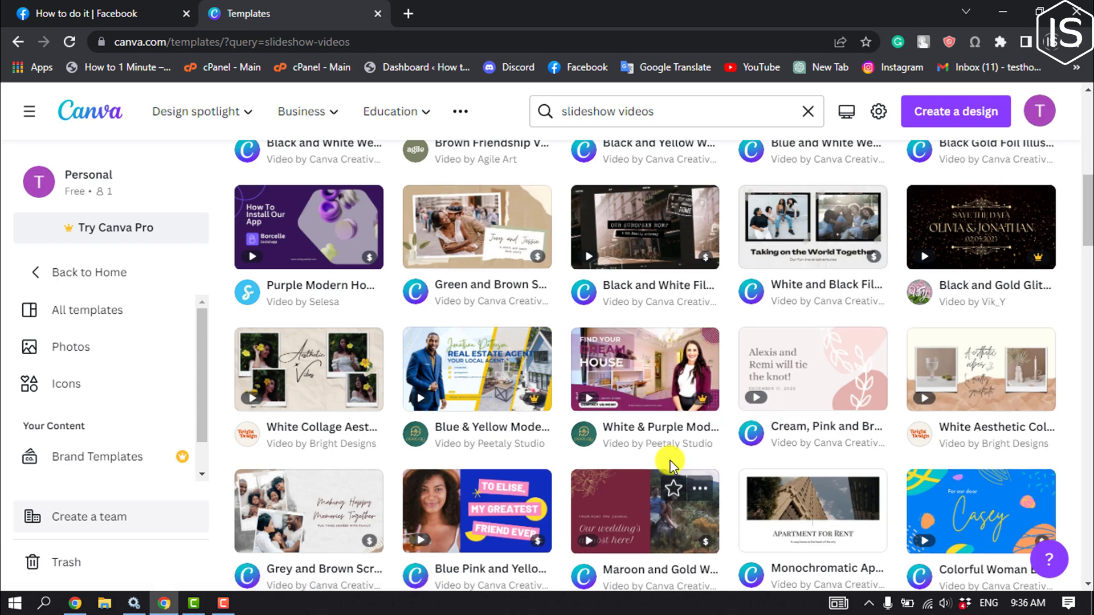
pyautogui.scroll(-2, 715, 420)
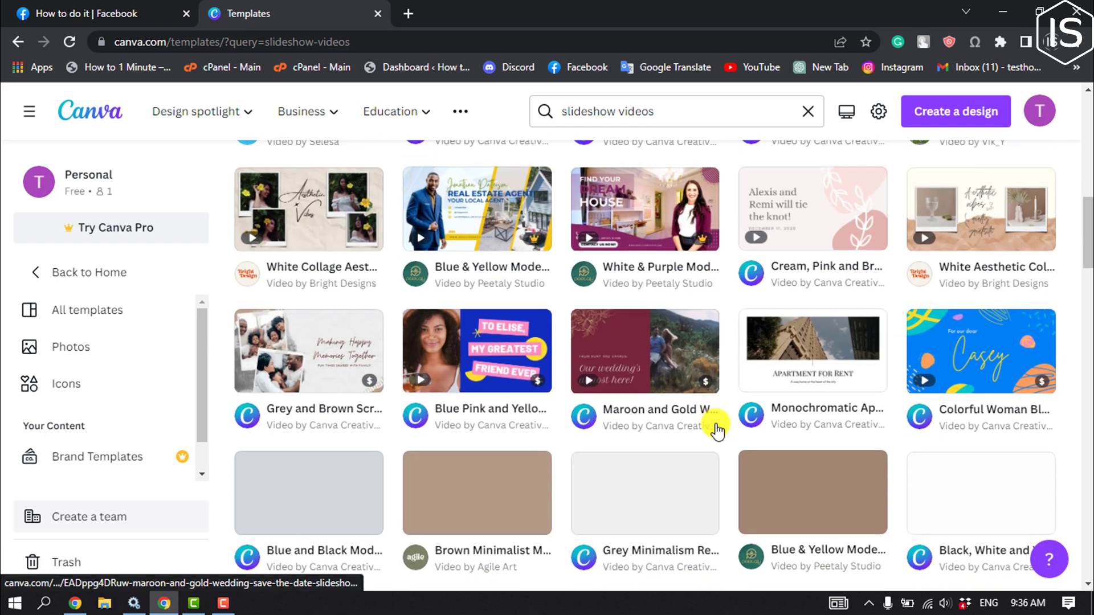
pyautogui.scroll(-2, 627, 464)
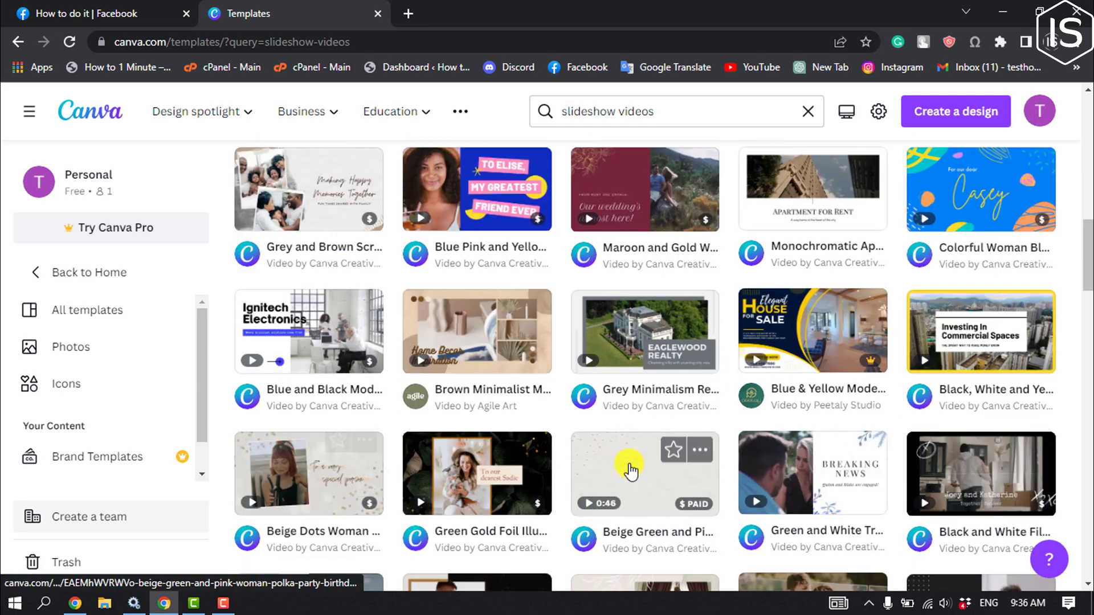
pyautogui.click(980, 351)
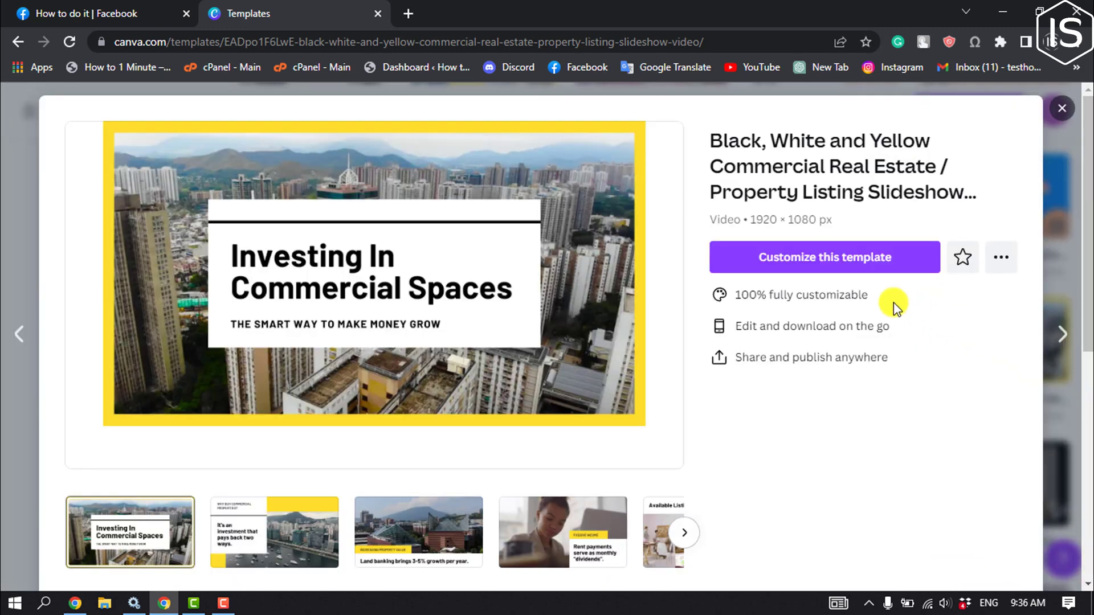
pyautogui.click(845, 259)
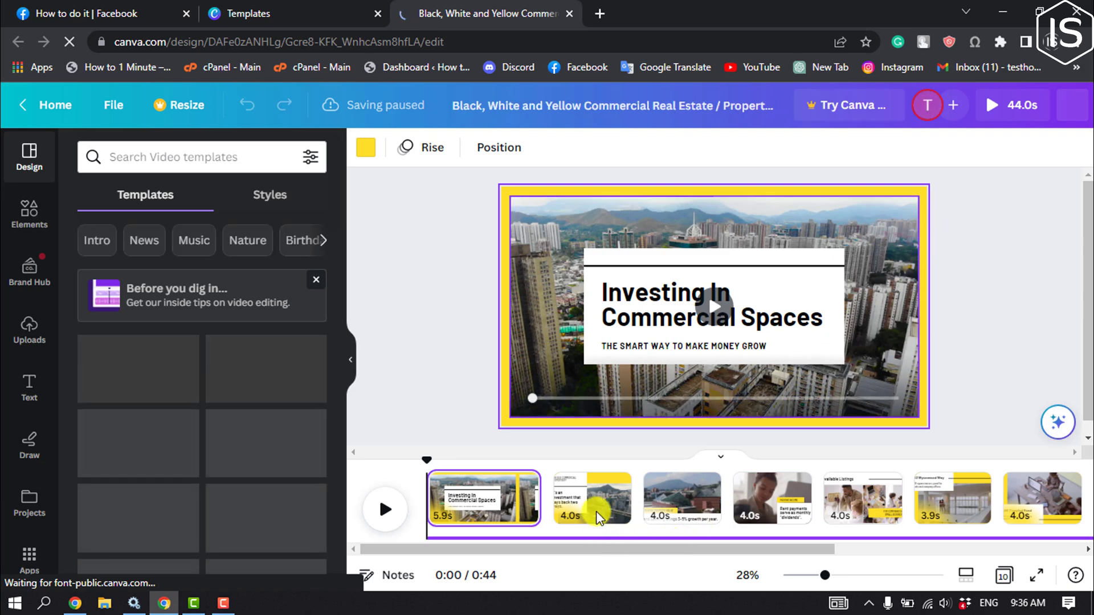
# Step: Delete the city background video from the first page of the slideshow
pyautogui.click(596, 496)
pyautogui.click(503, 497)
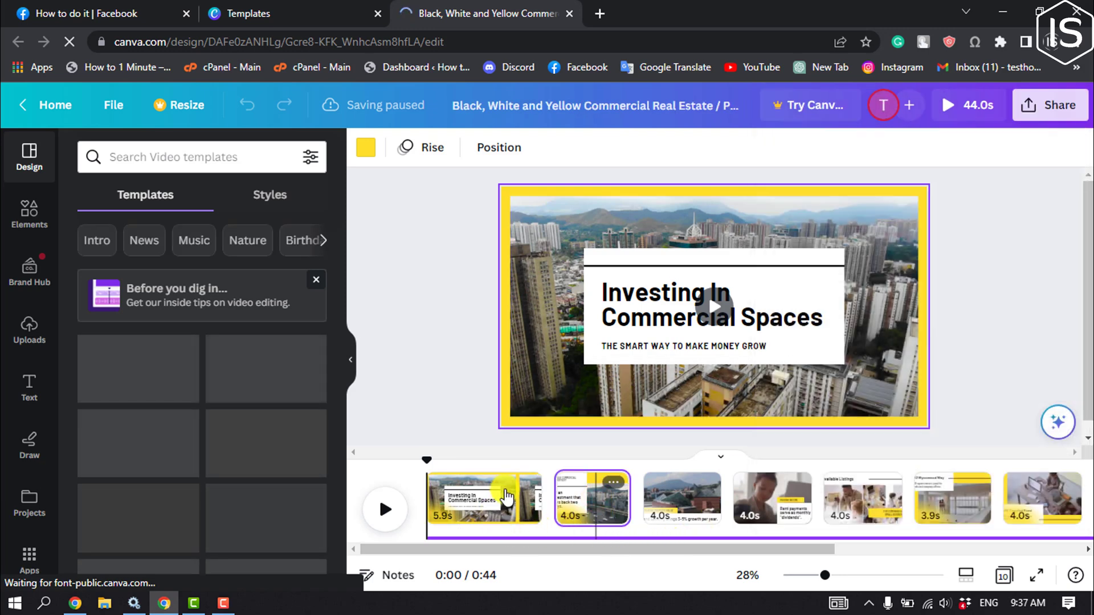
pyautogui.click(561, 234)
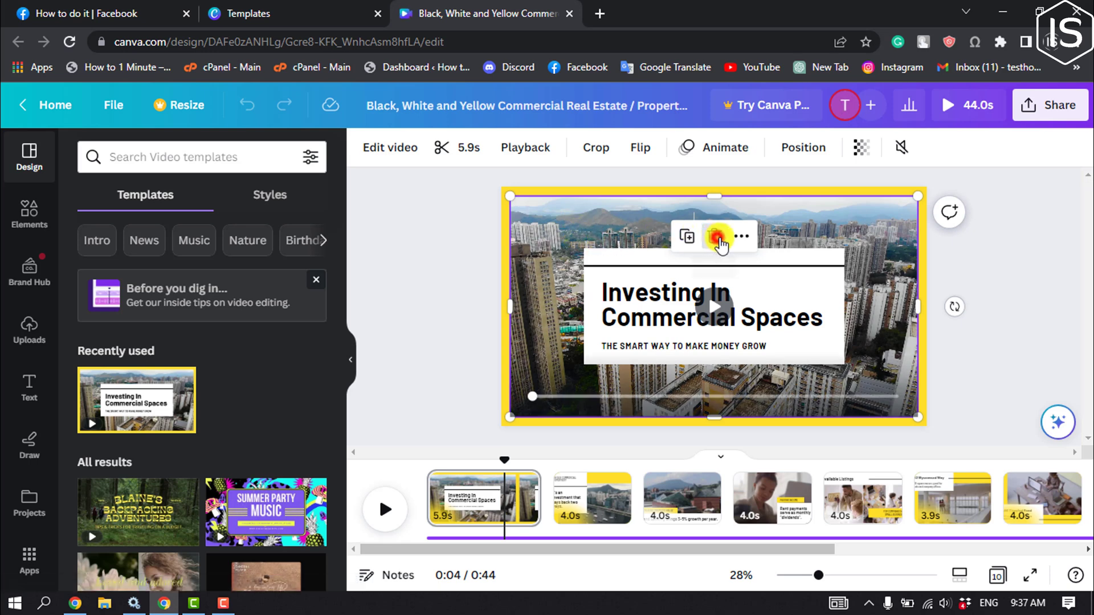
pyautogui.click(716, 237)
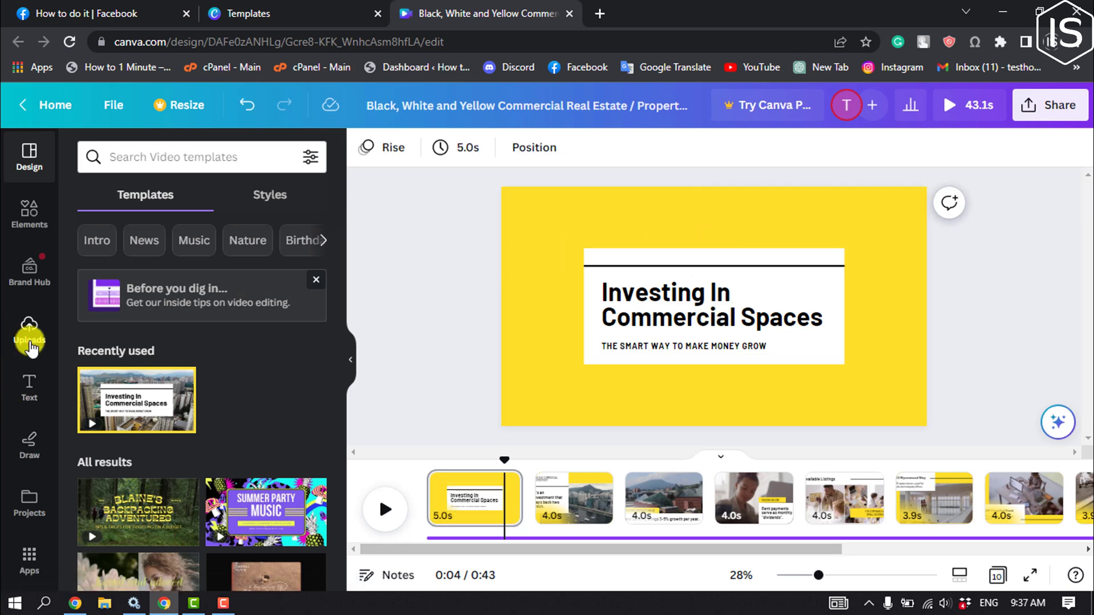
# Step: Upload the image file "5 Minute solution-outro.png" from the Office Documents folder
pyautogui.click(29, 330)
pyautogui.click(228, 199)
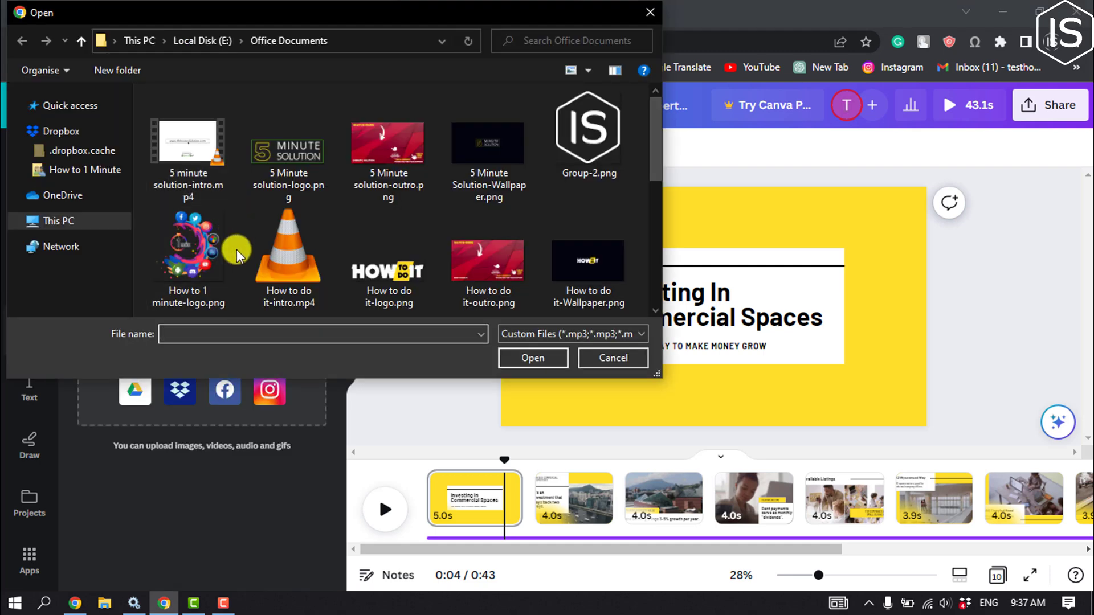
pyautogui.doubleClick(391, 157)
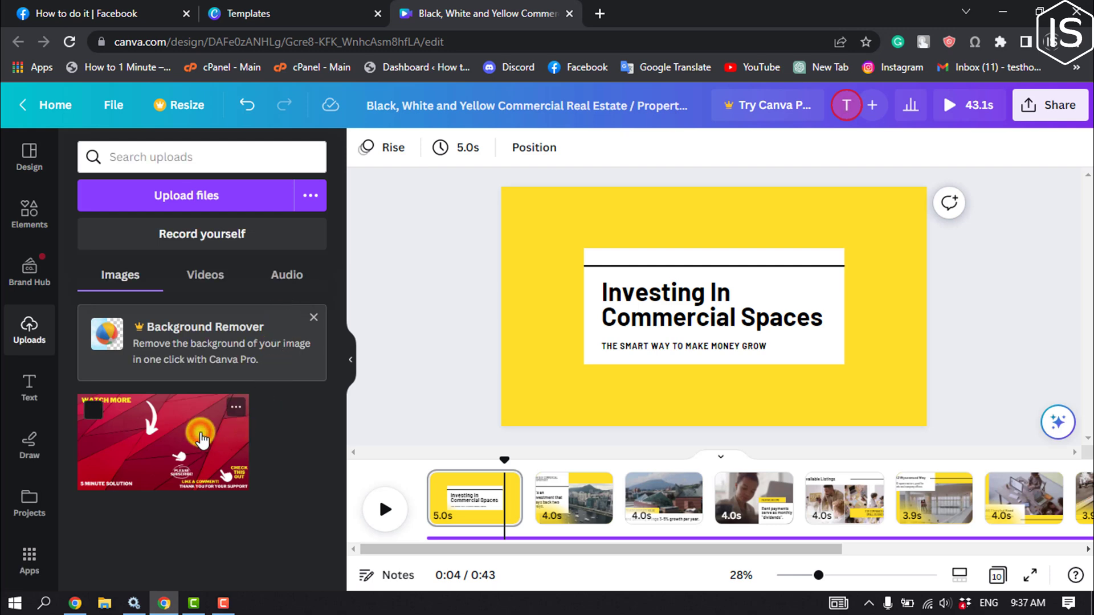
# Step: Place the uploaded image on the first page and enlarge it to about 1948 × 1096 px so it covers the page
pyautogui.click(202, 439)
pyautogui.moveTo(552, 217); pyautogui.dragTo(495, 183)
pyautogui.moveTo(870, 393); pyautogui.dragTo(1054, 417)
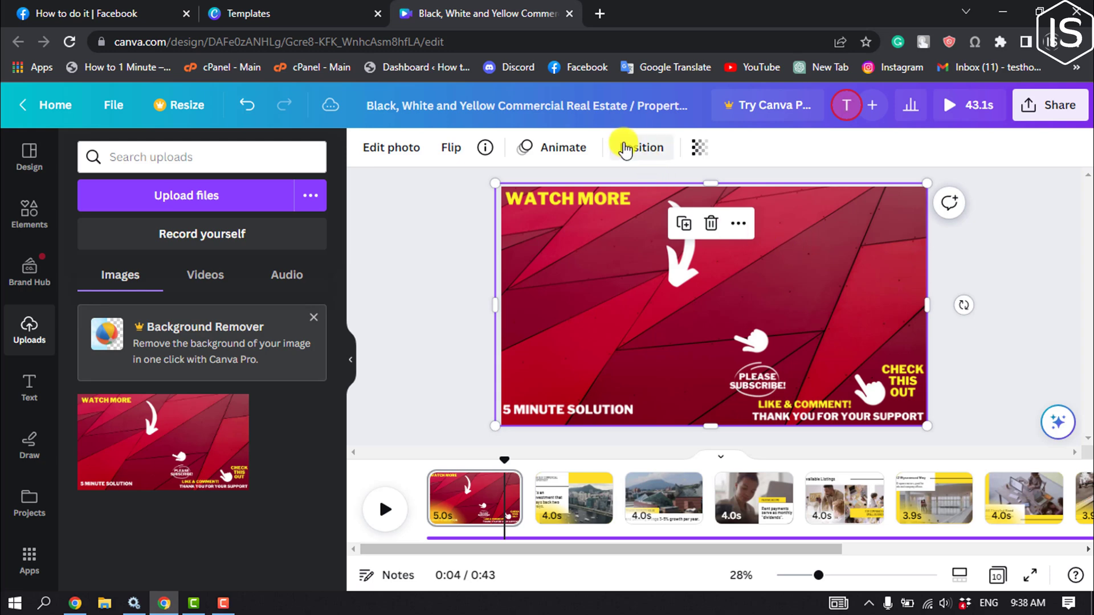
# Step: Send the red image backward so it sits behind the title block on the first page
pyautogui.click(628, 147)
pyautogui.click(255, 192)
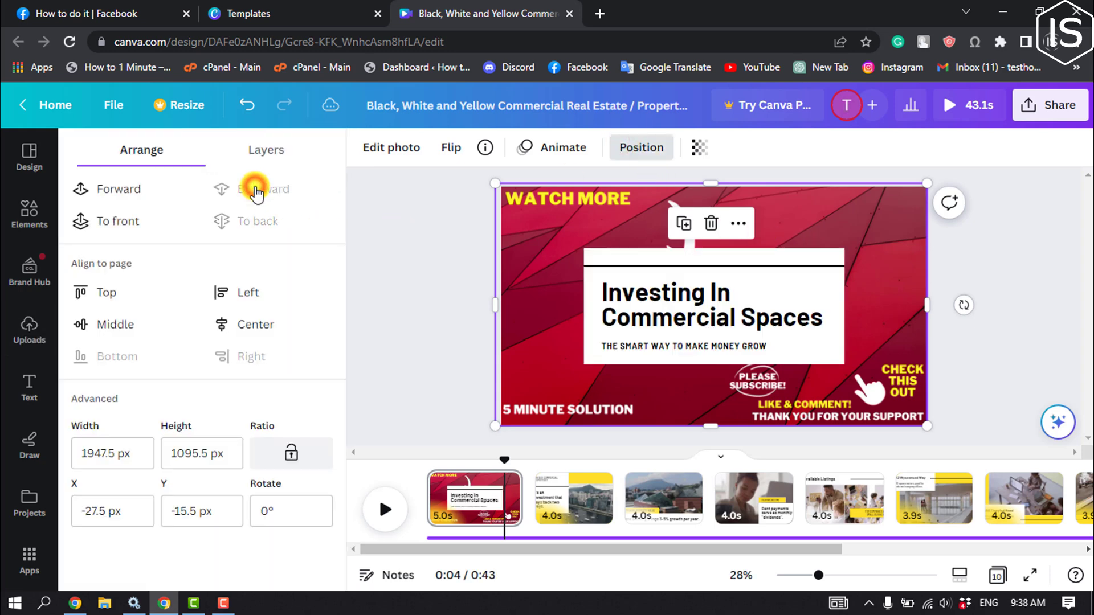
pyautogui.click(456, 267)
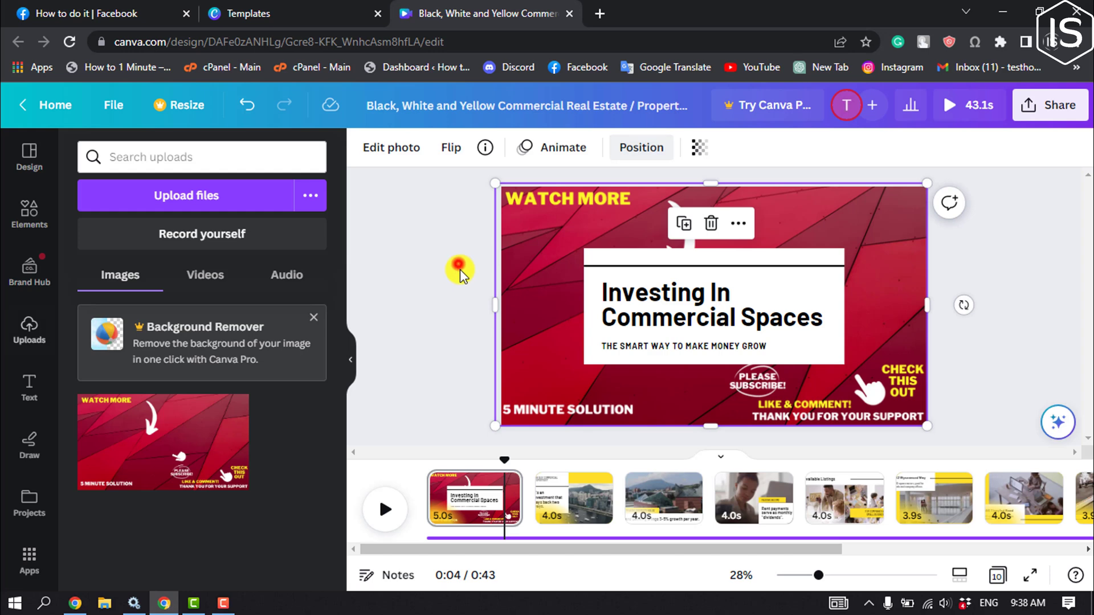
# Step: Replace the first page's title with "Initial Solution" and shift the title block slightly up and to the right
pyautogui.click(684, 316)
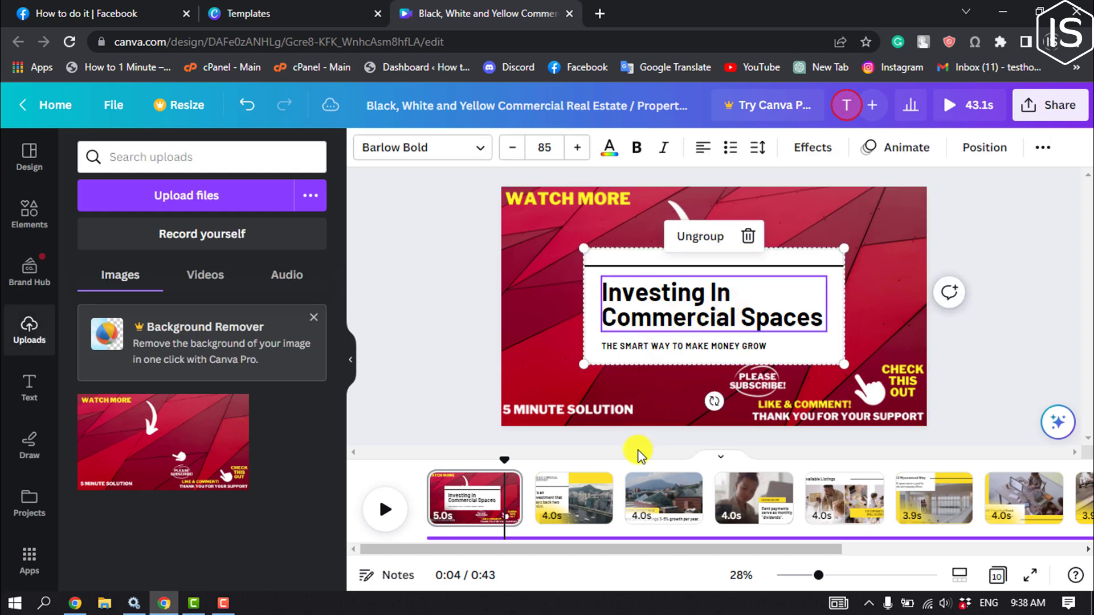
pyautogui.doubleClick(671, 316)
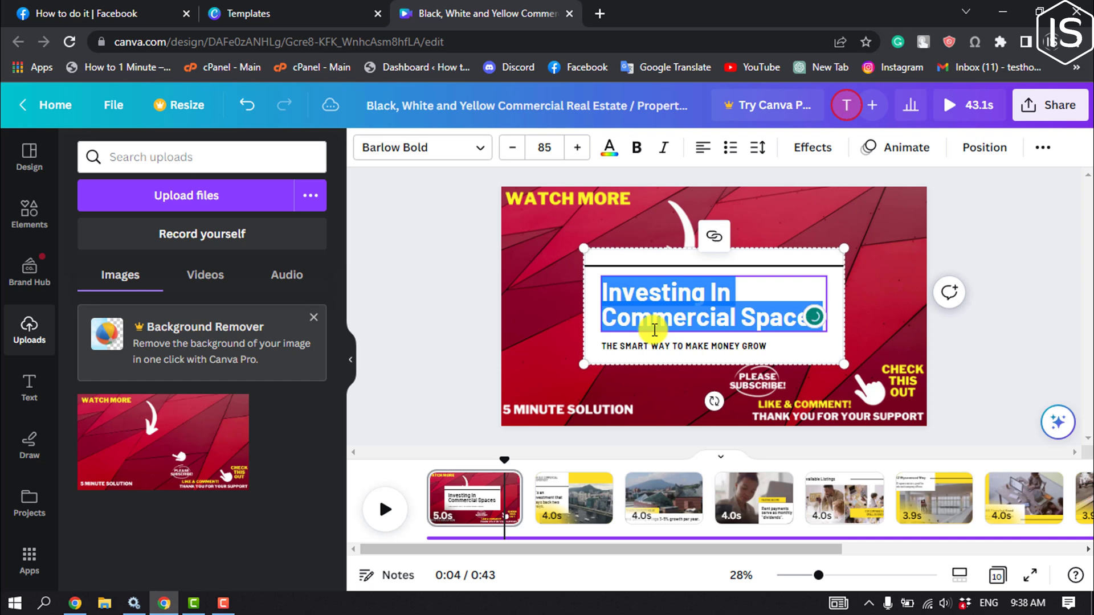
pyautogui.write('Initial Sol')
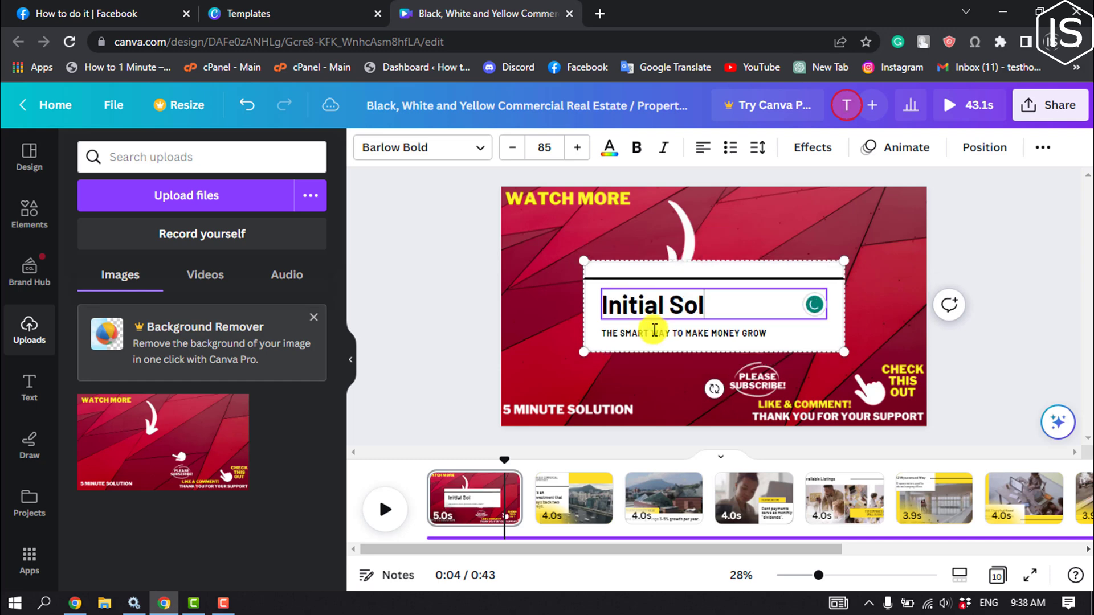
pyautogui.write('ution')
pyautogui.click(567, 229)
pyautogui.moveTo(611, 261)
pyautogui.mouseDown()
pyautogui.moveTo(633, 251)
pyautogui.moveTo(630, 268)
pyautogui.moveTo(625, 257)
pyautogui.mouseUp()
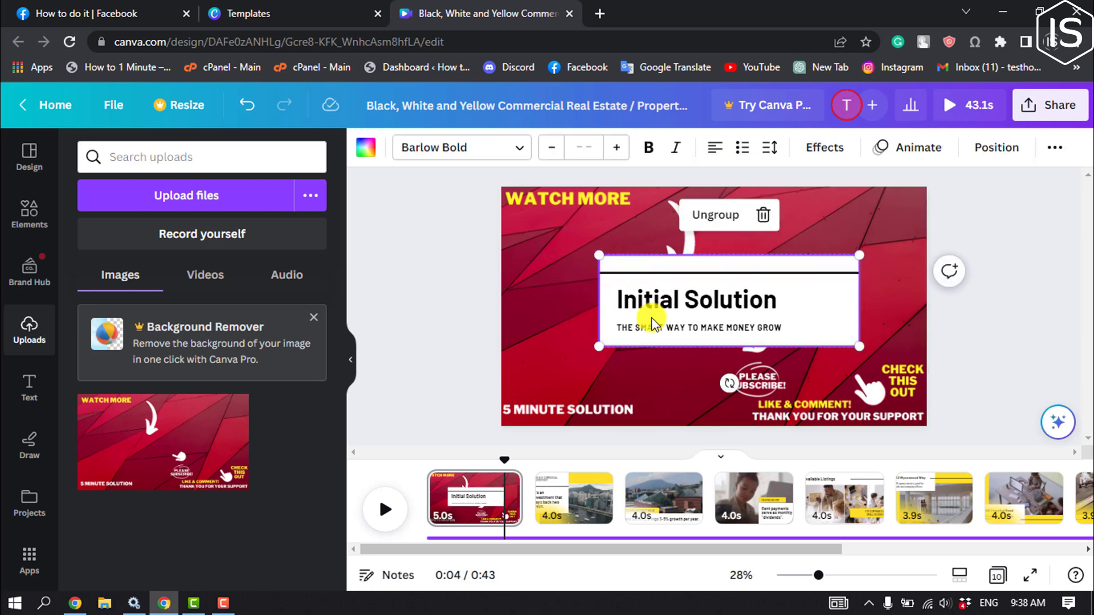
pyautogui.click(652, 311)
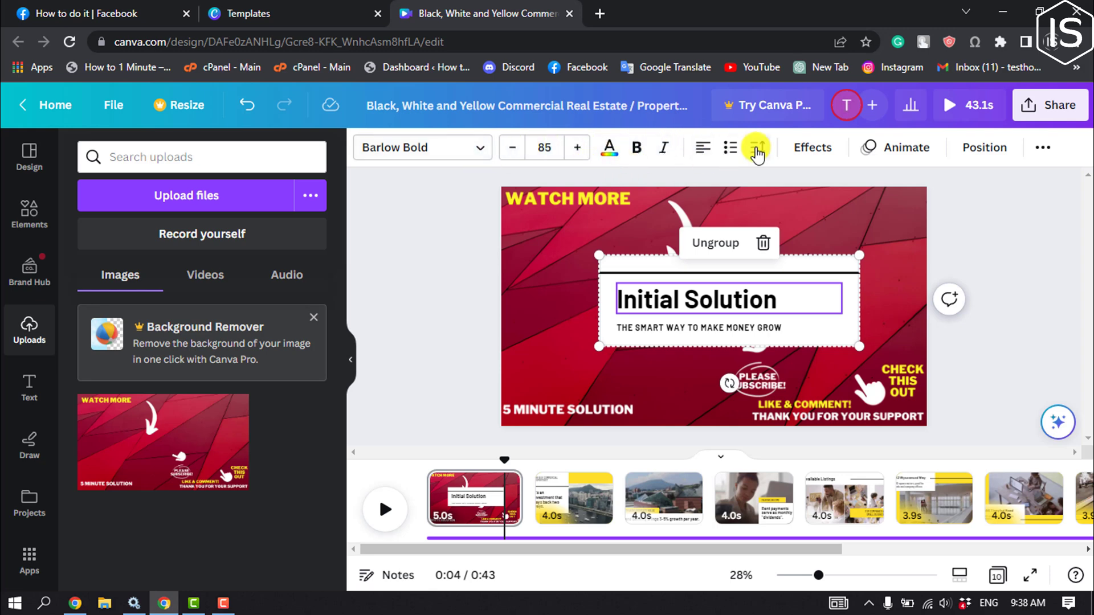
pyautogui.click(1063, 377)
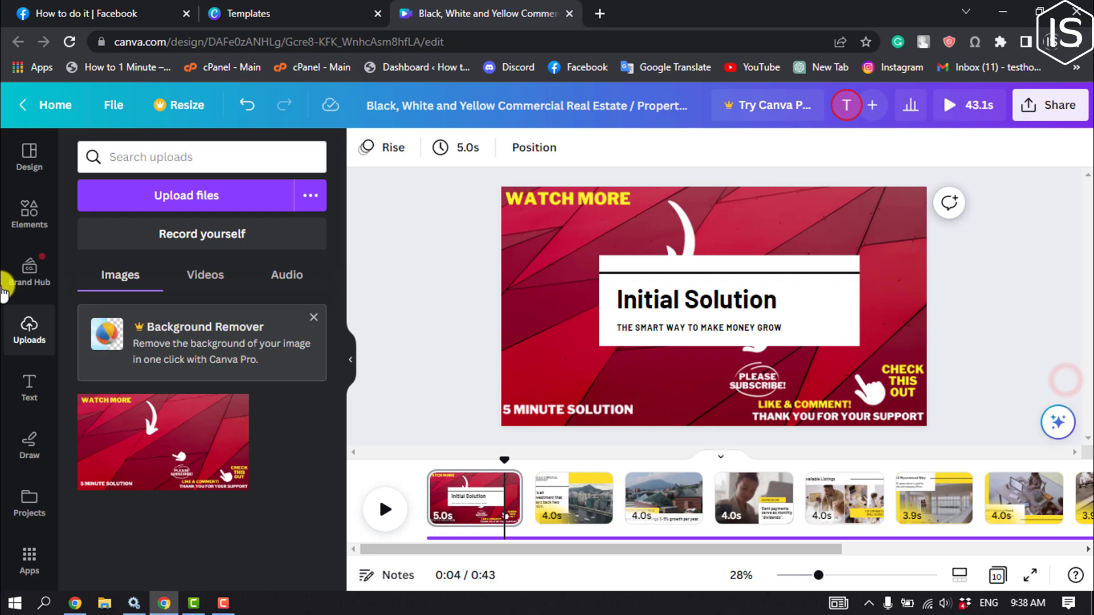
pyautogui.click(25, 220)
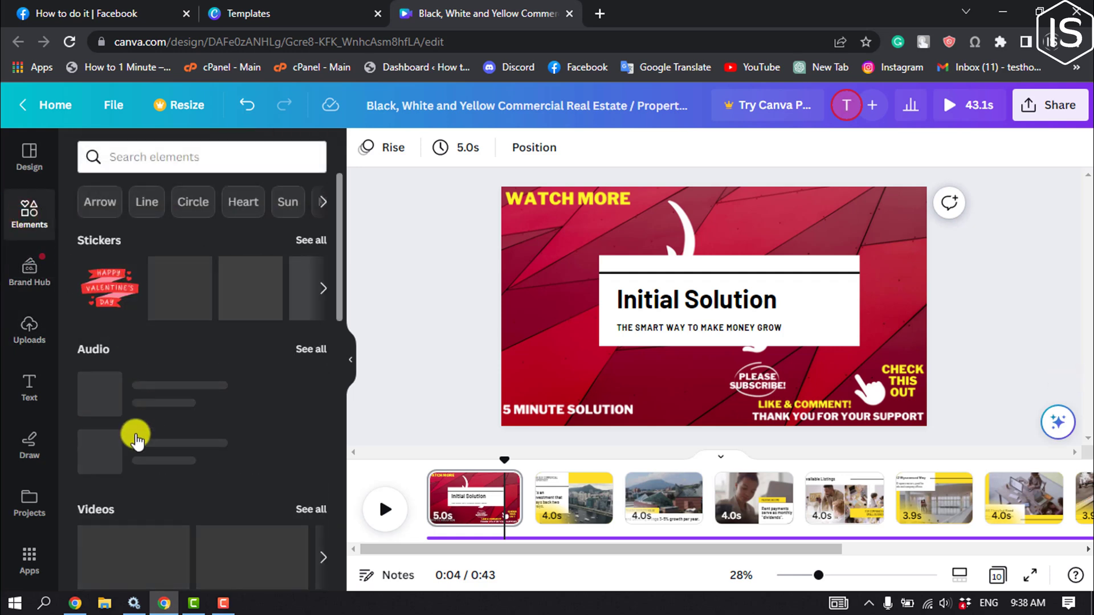
pyautogui.scroll(-6, 199, 350)
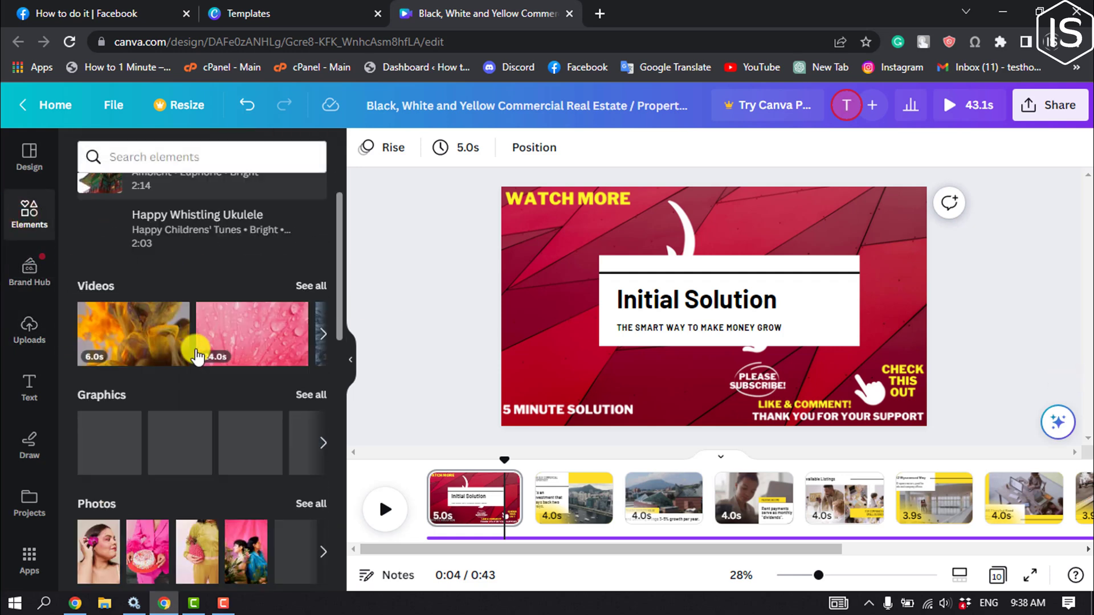
pyautogui.scroll(6, 196, 363)
pyautogui.click(1048, 321)
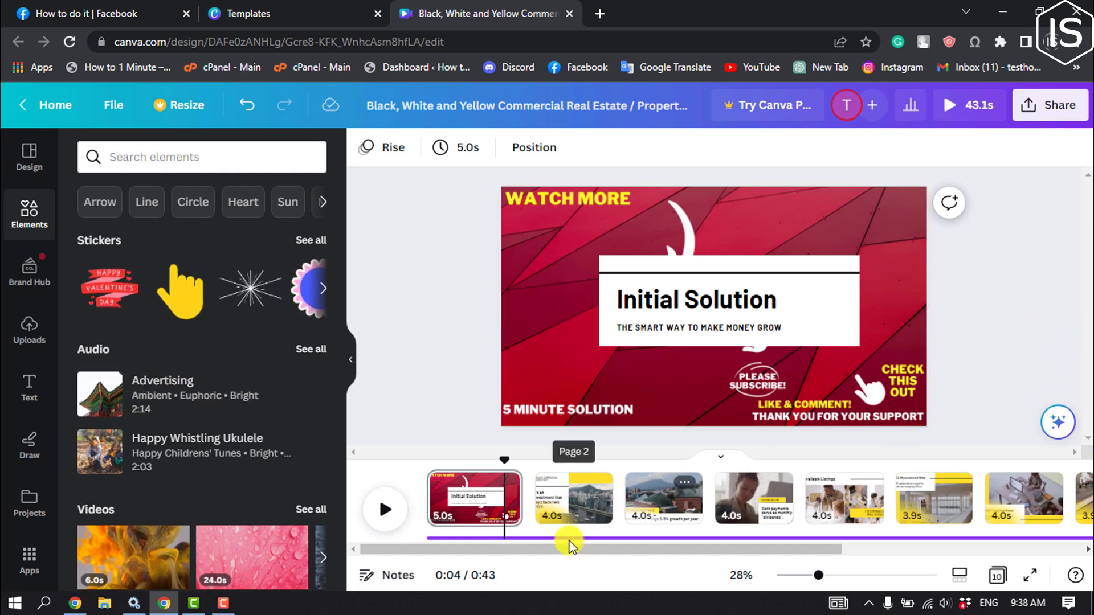
# Step: Preview the slideshow starting from the second page
pyautogui.click(577, 510)
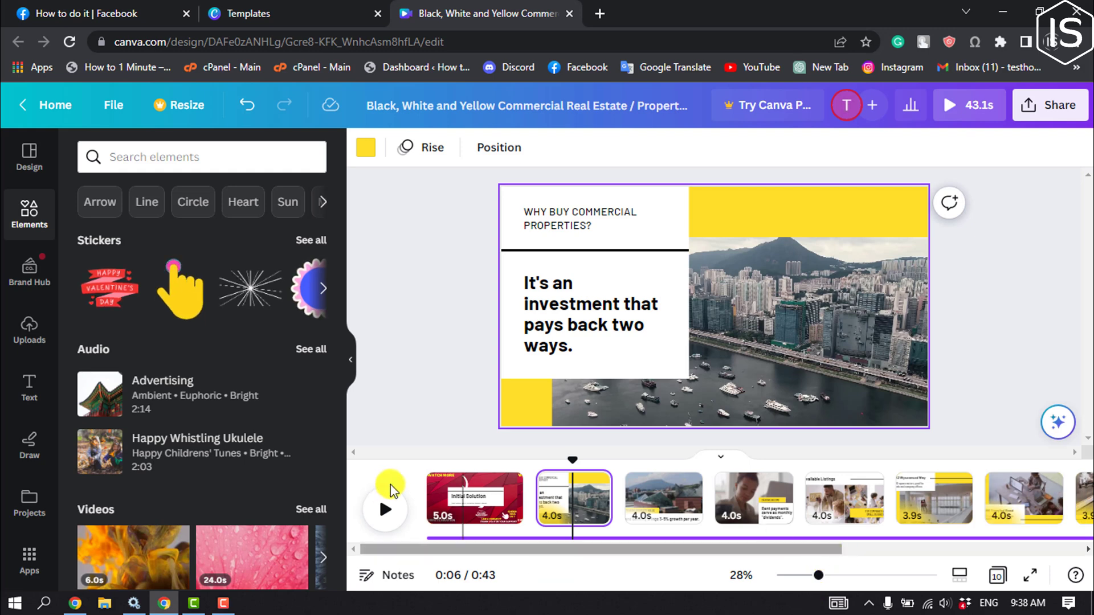
pyautogui.click(381, 509)
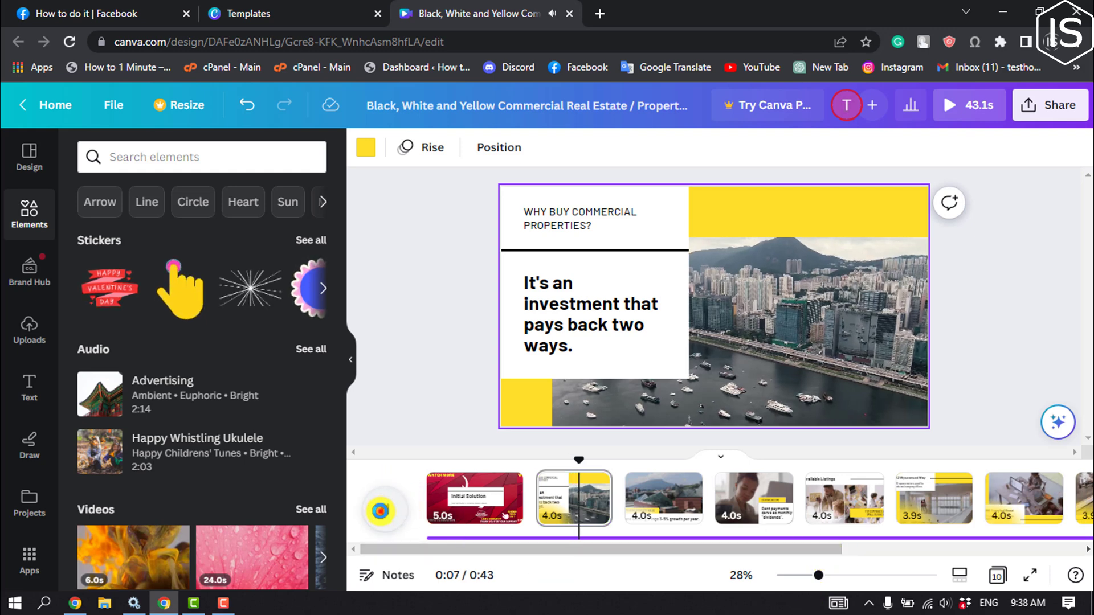
# Step: Play the slideshow from the start of the first page and pause it while that page is still showing
pyautogui.moveTo(579, 459); pyautogui.dragTo(439, 462)
pyautogui.click(386, 512)
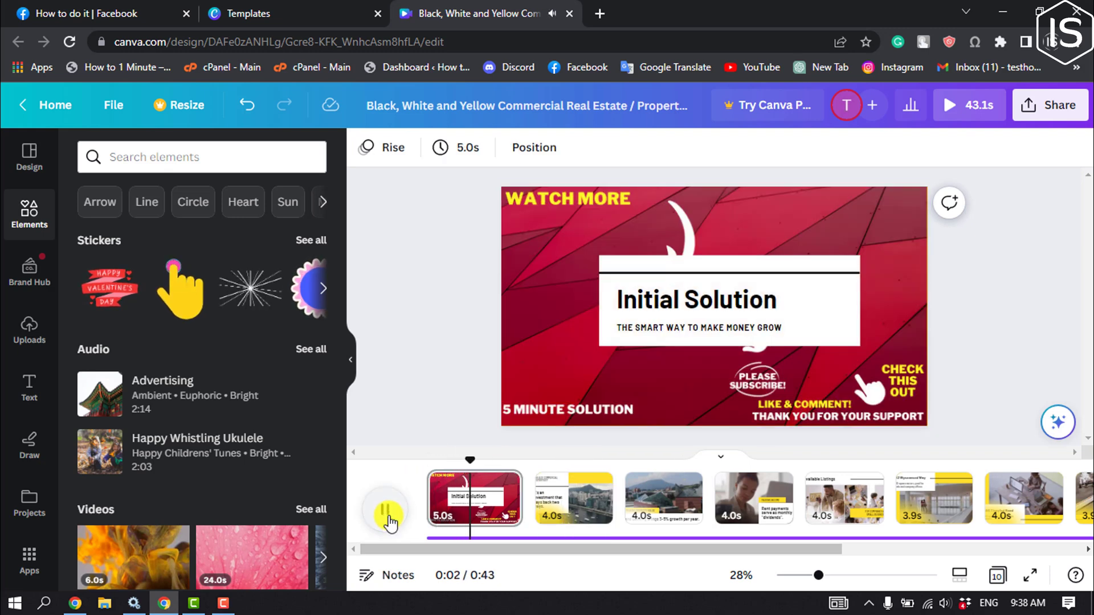
pyautogui.click(389, 522)
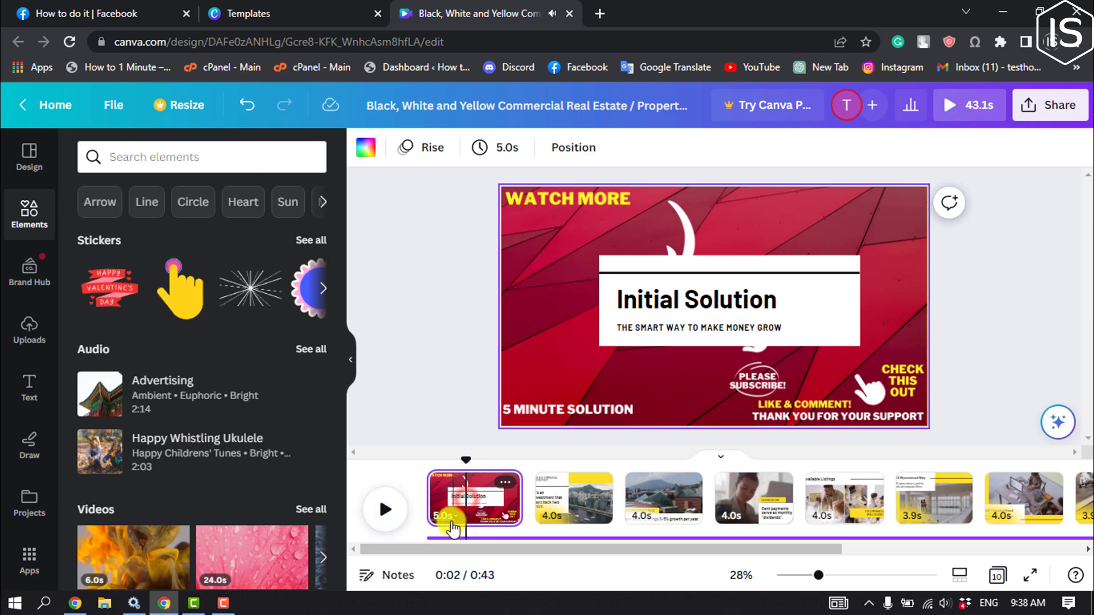
# Step: Shorten the first three pages to 2.5 s, 1.7 s and 1.9 s, and preview the slideshow from the beginning
pyautogui.moveTo(520, 506); pyautogui.dragTo(473, 503)
pyautogui.click(546, 495)
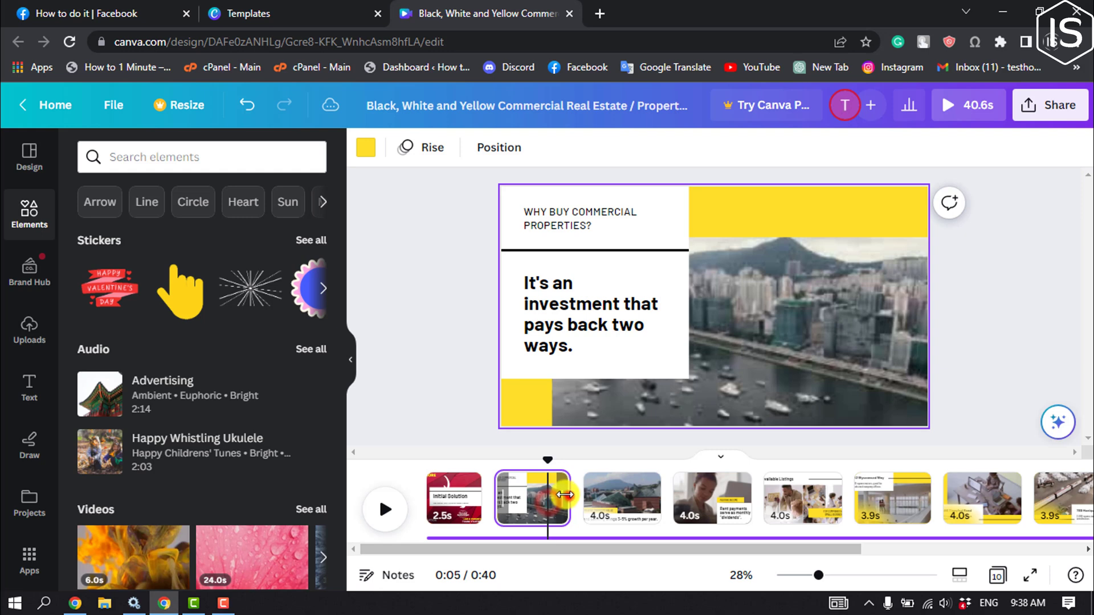
pyautogui.moveTo(545, 495); pyautogui.dragTo(582, 507)
pyautogui.click(618, 506)
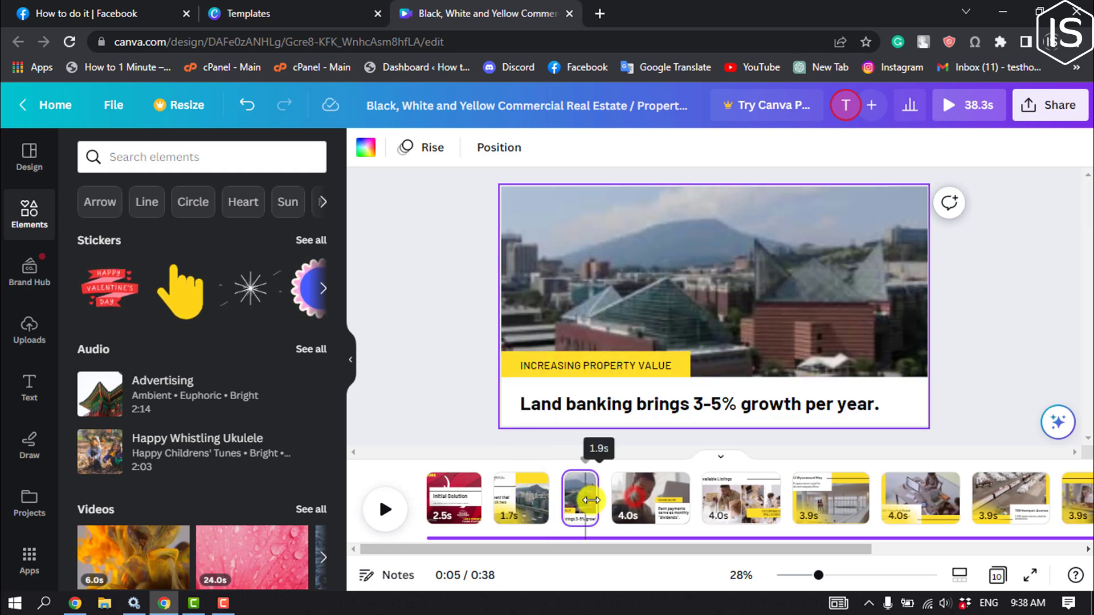
pyautogui.click(435, 469)
pyautogui.click(383, 508)
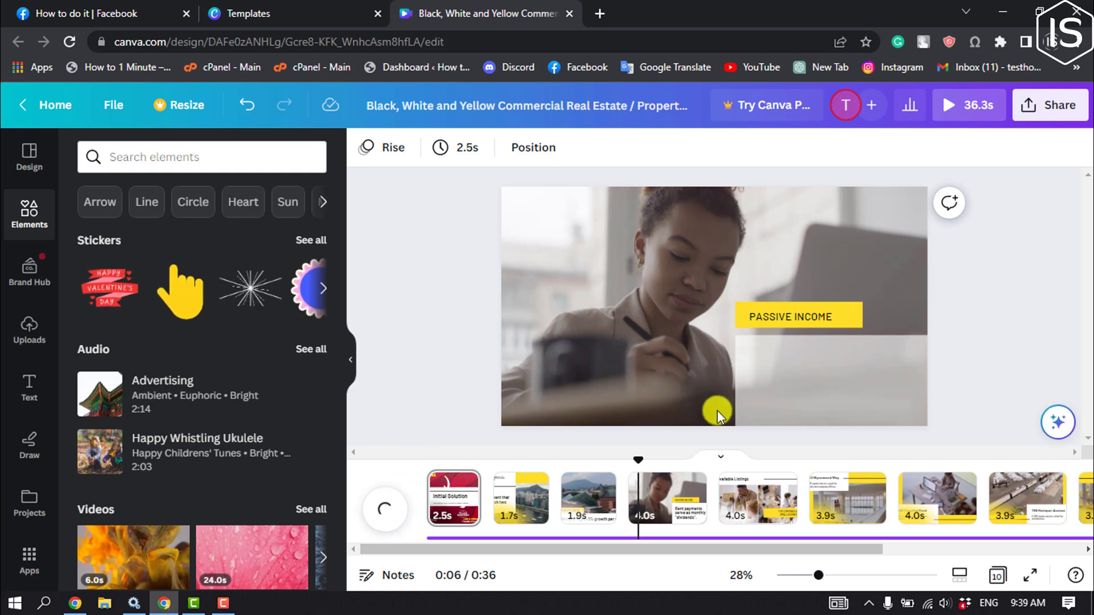
# Step: View the sharing option for publishing the design straight to a Facebook Page, and close it without connecting an account
pyautogui.click(1058, 121)
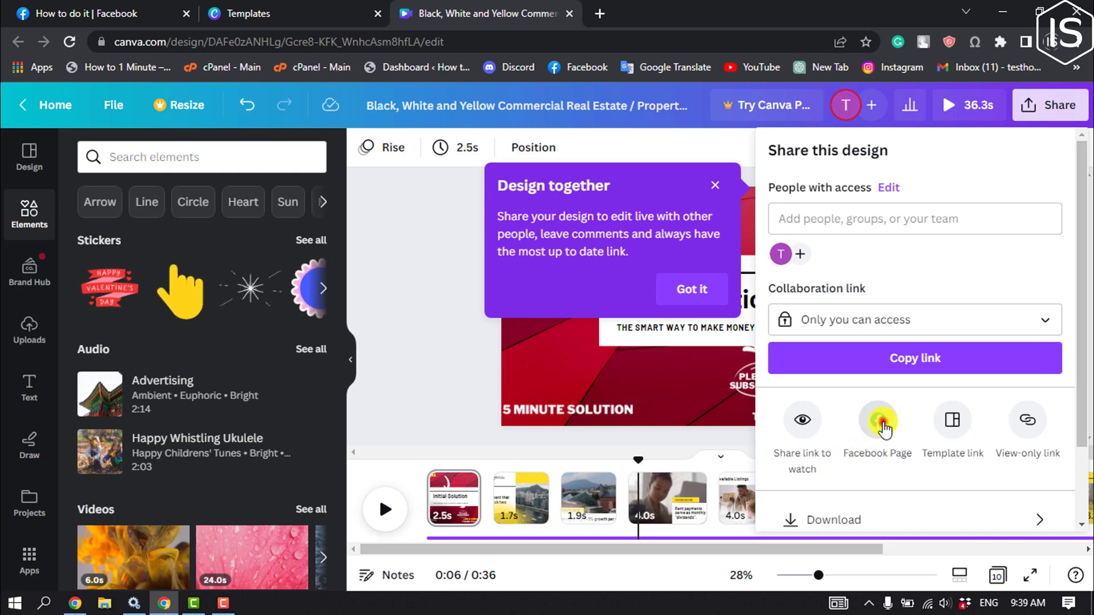
pyautogui.click(880, 422)
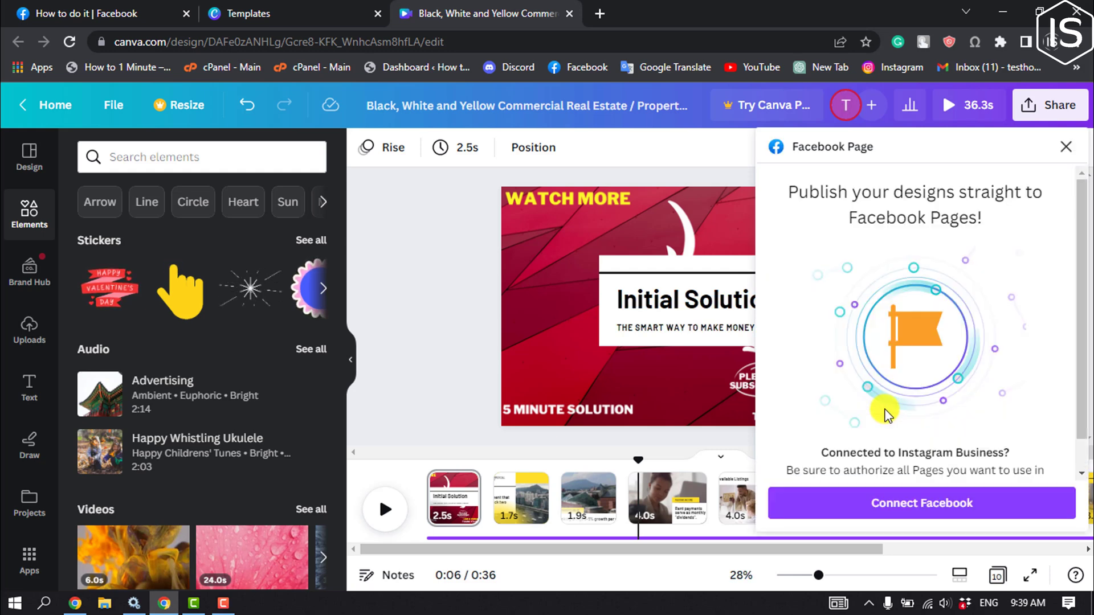
pyautogui.press('Escape')
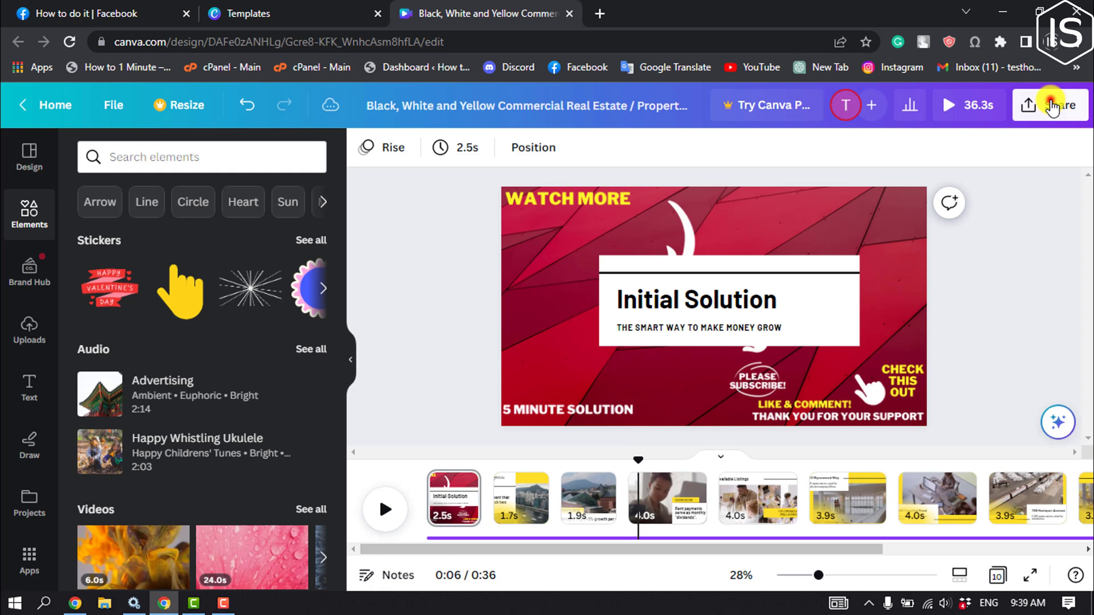
# Step: Download all pages of the design as an MP4 video at 1080p (HD)
pyautogui.click(1051, 107)
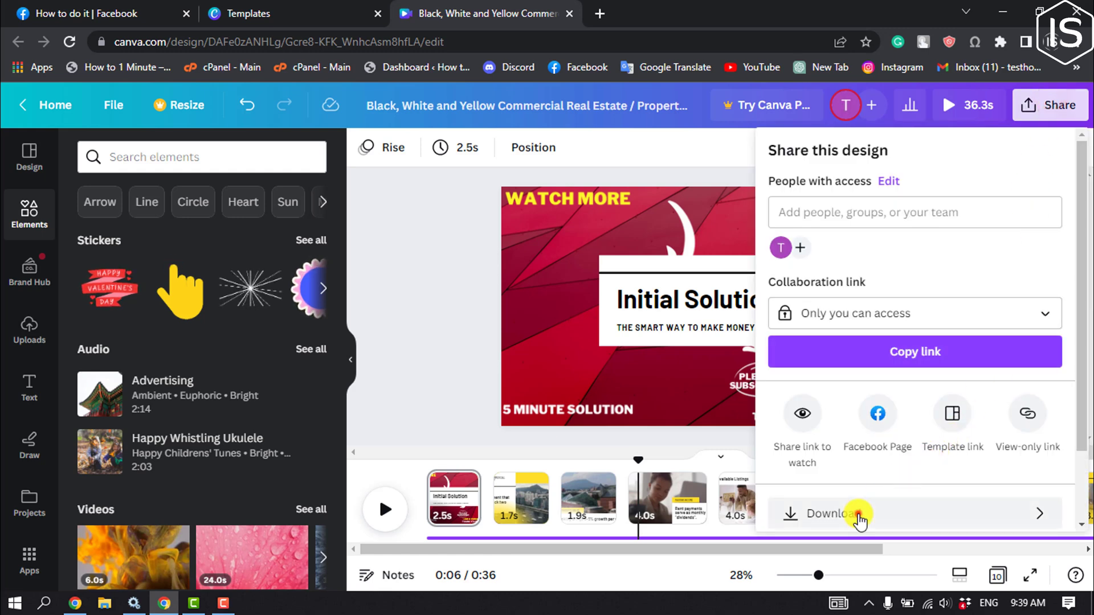
pyautogui.click(859, 516)
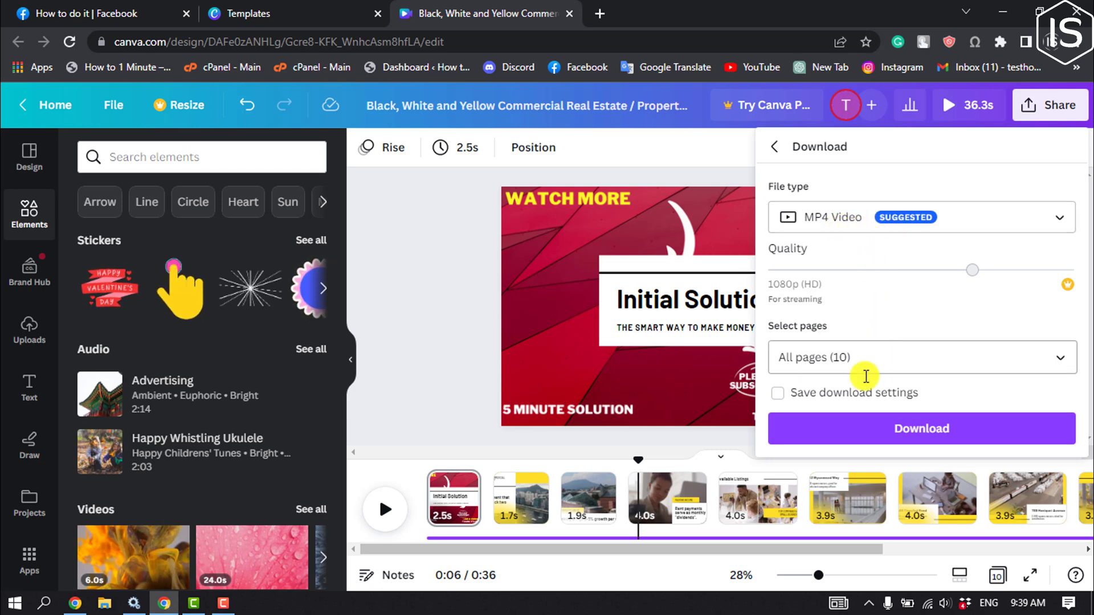
pyautogui.click(884, 437)
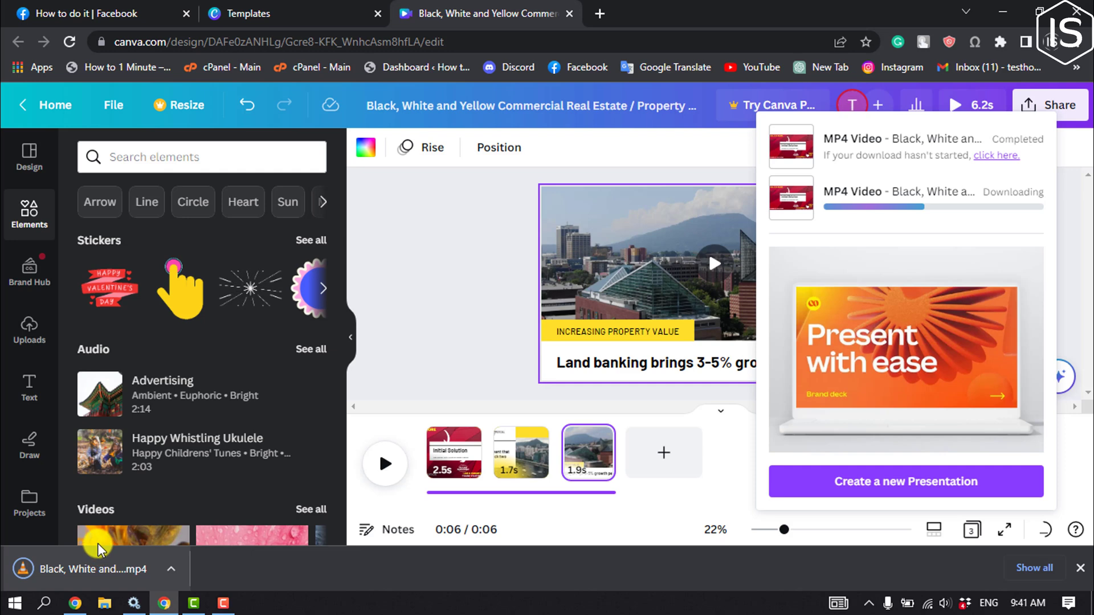
# Step: Switch to the "How to do it" Facebook page and attach the downloaded real estate MP4 to a new photo/video post
pyautogui.click(117, 7)
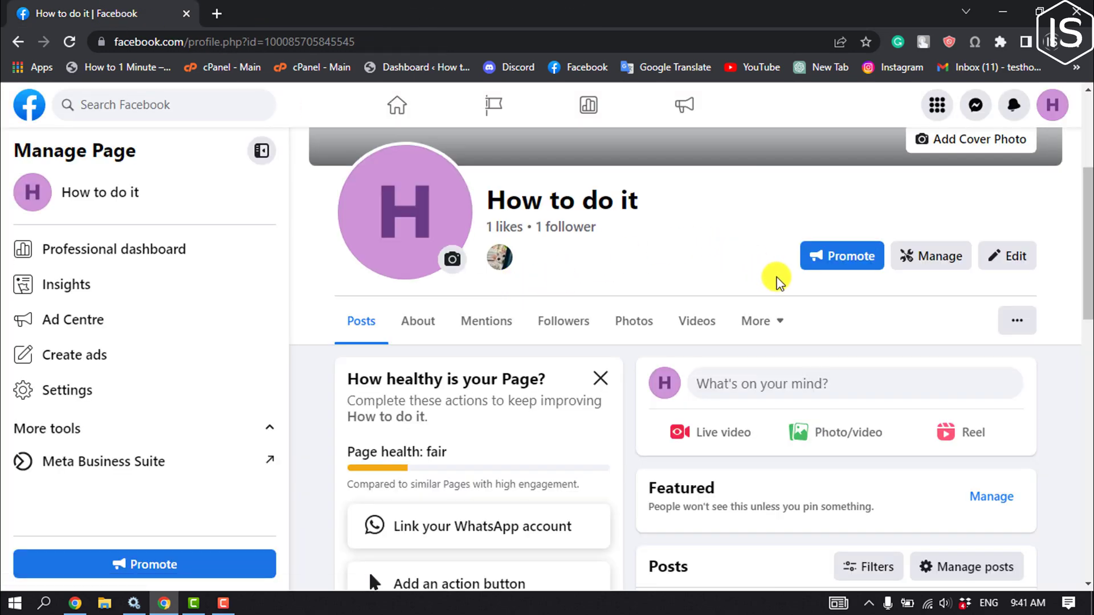
pyautogui.click(813, 438)
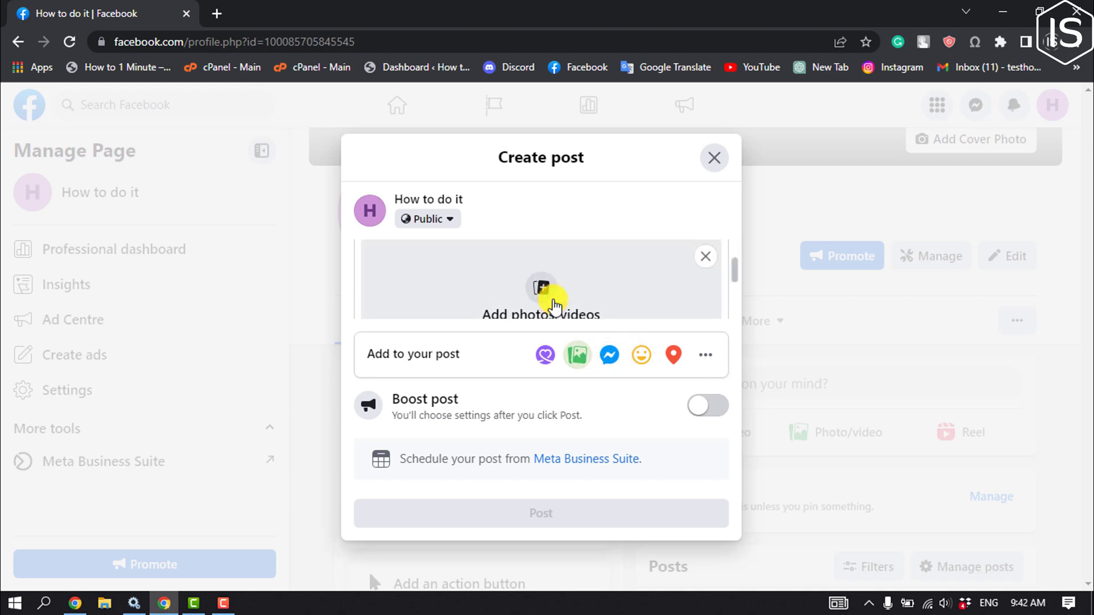
pyautogui.click(555, 307)
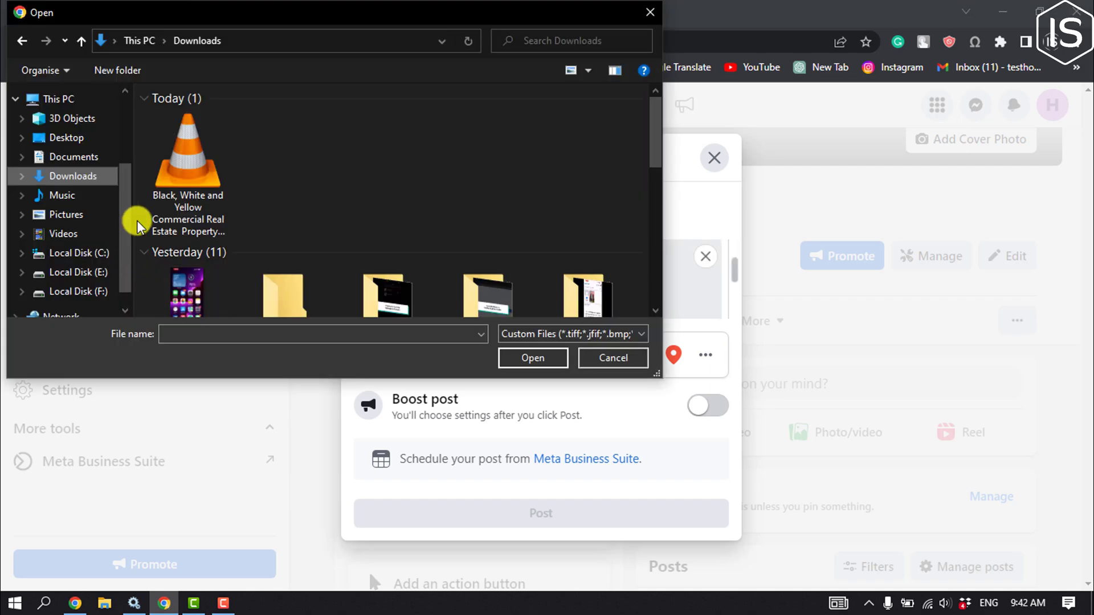
pyautogui.doubleClick(192, 152)
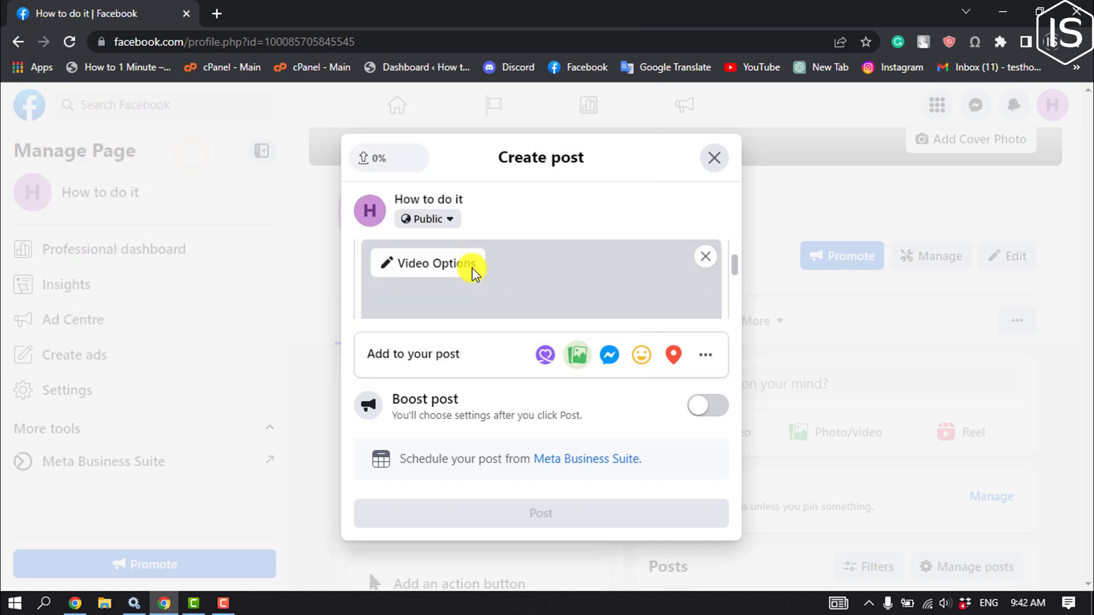
# Step: Open the attached video's options, go through the reel setup without edits or a description, and publish the reel
pyautogui.click(472, 273)
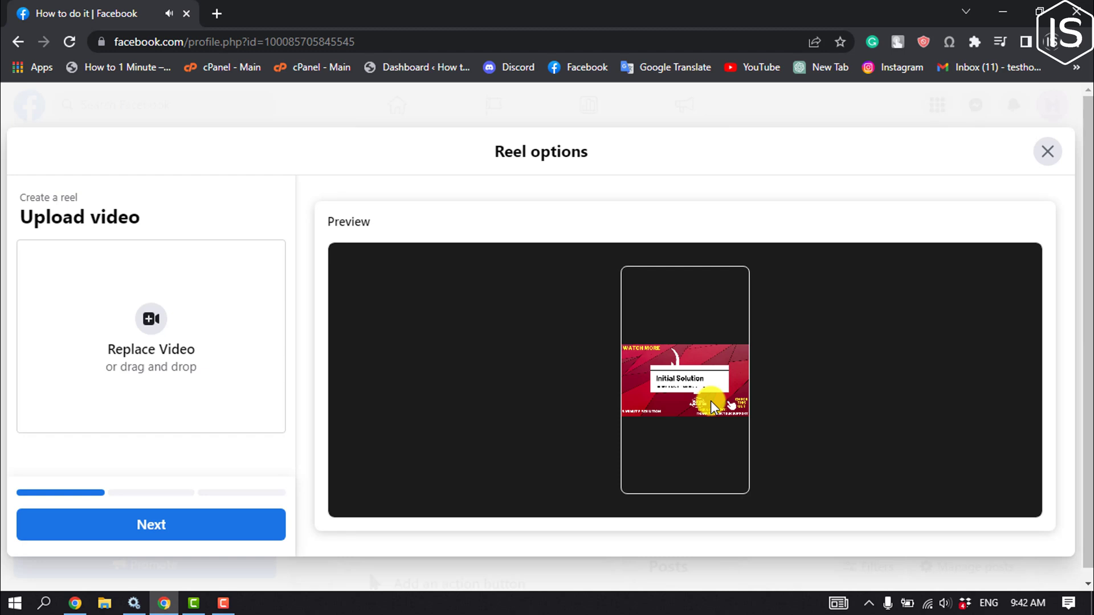
pyautogui.click(166, 535)
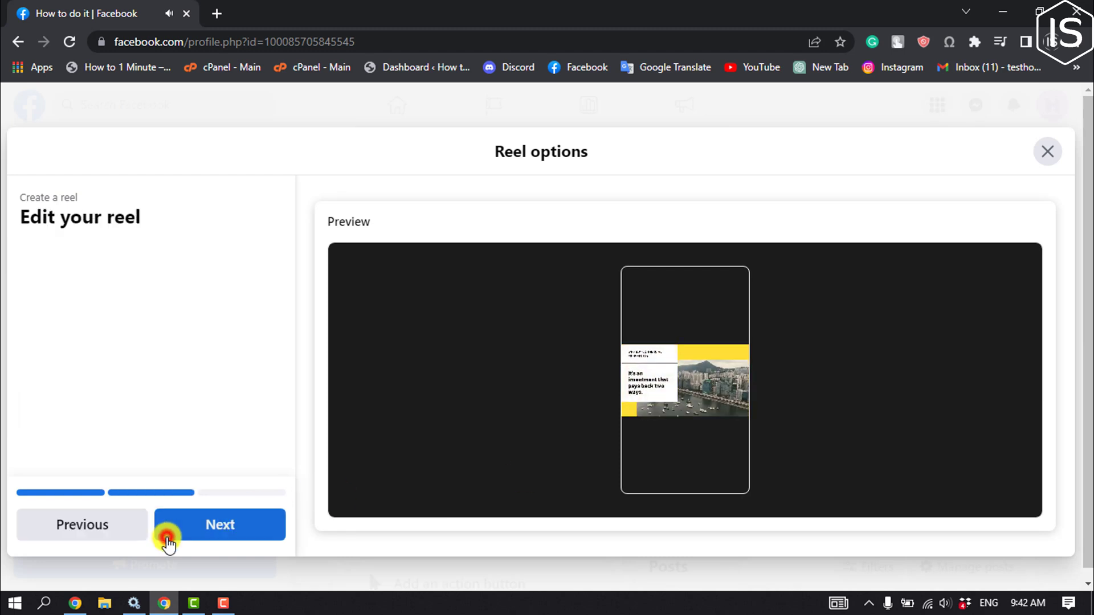
pyautogui.click(235, 523)
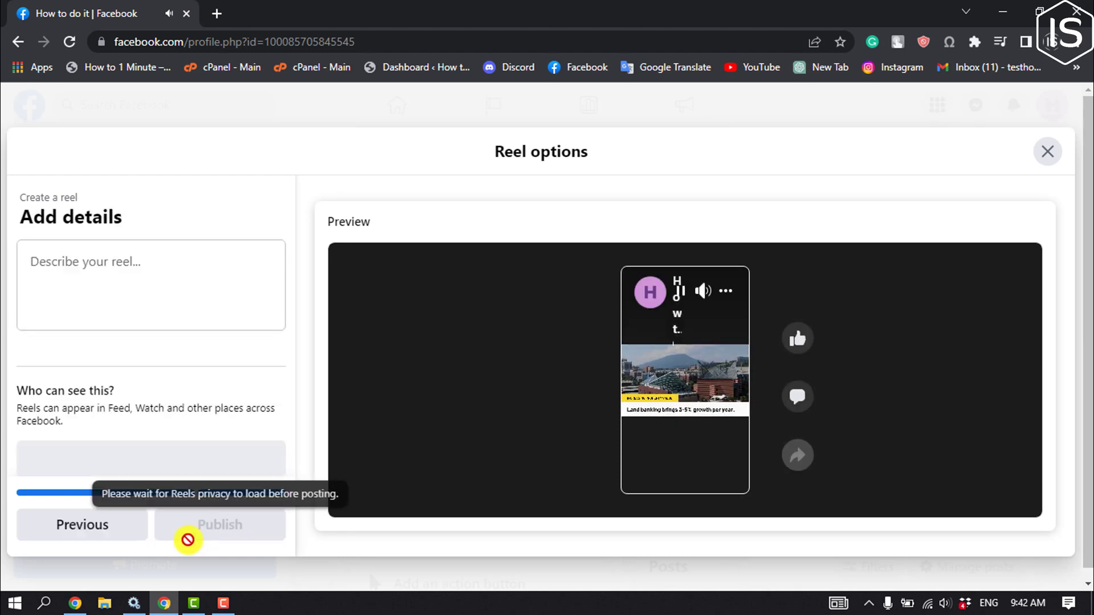
pyautogui.click(212, 522)
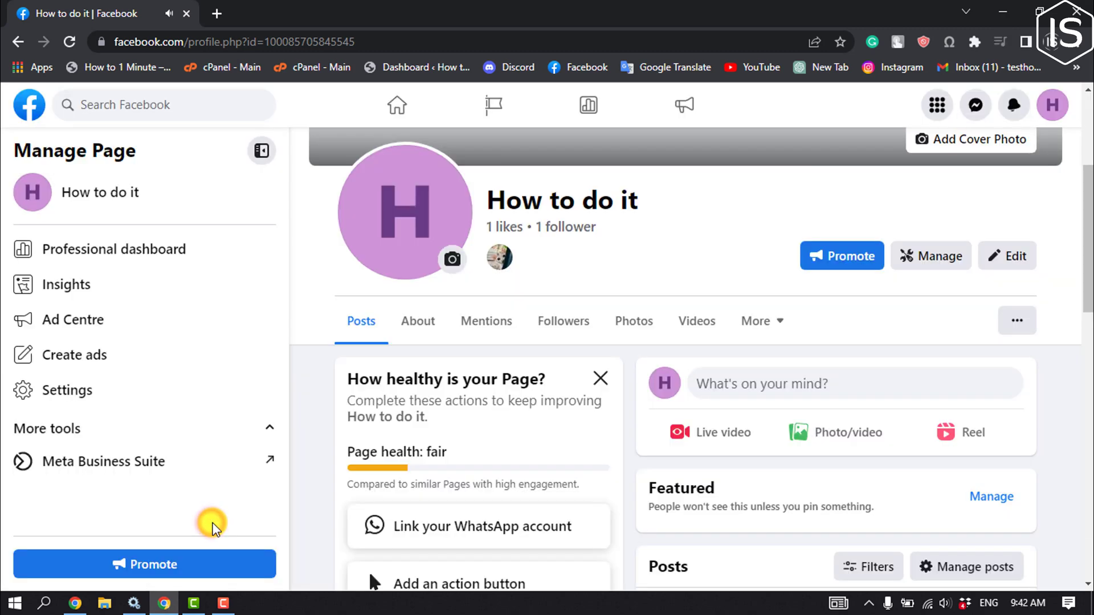